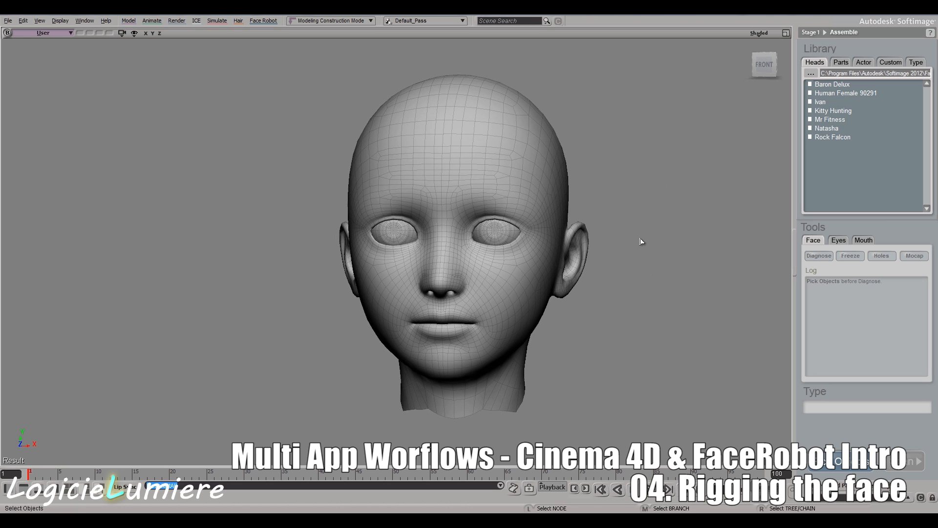
- Start picking the face objects and assign the head mesh, the right eyeball and the left eyeball
{"action": "right_click_drag", "start_coordinate": [621, 221], "coordinate": [650, 227]}
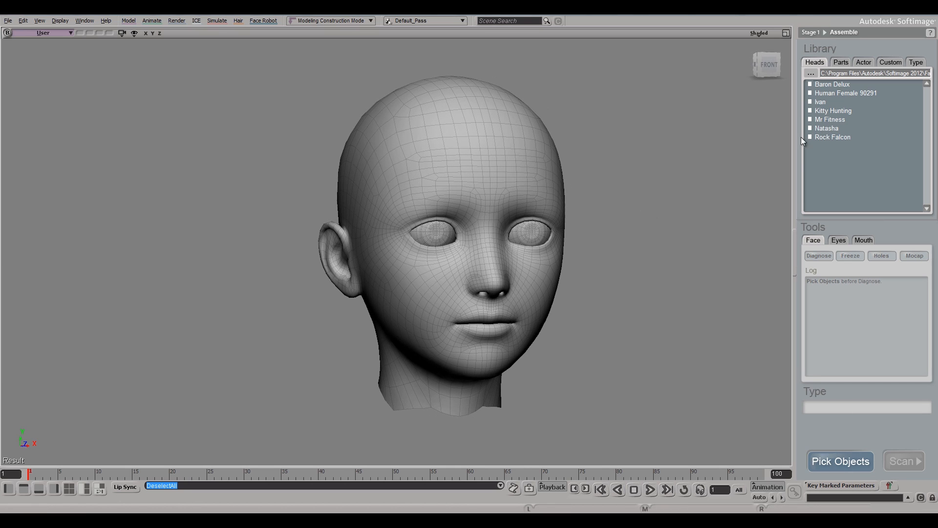
{"action": "left_click", "coordinate": [828, 462]}
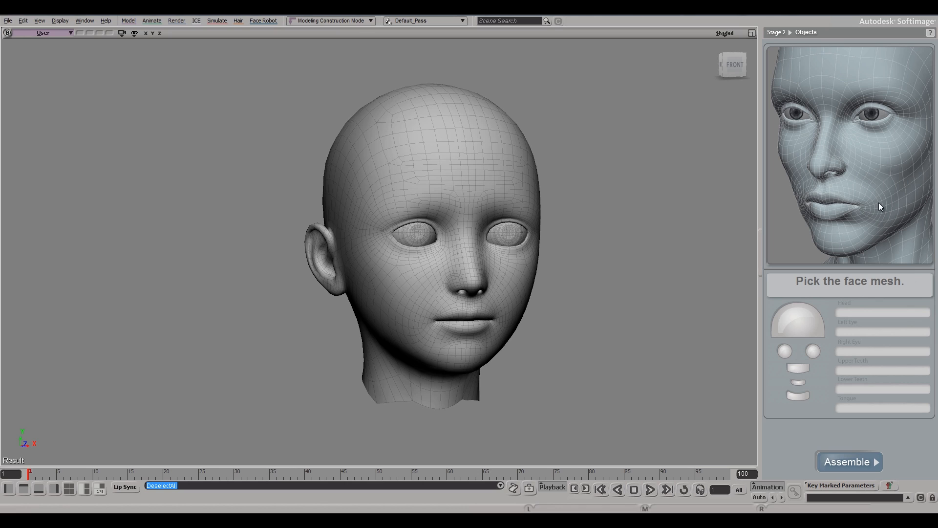
{"action": "left_click", "coordinate": [865, 67]}
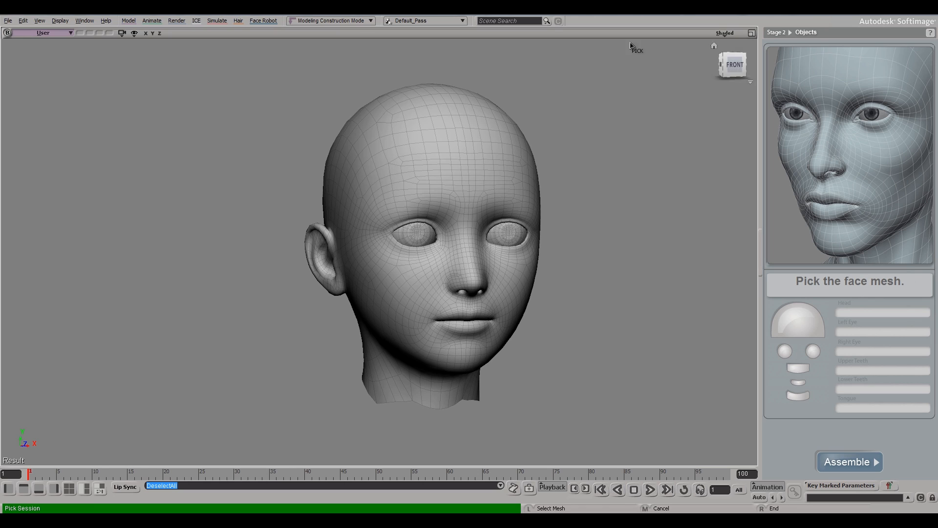
{"action": "left_click", "coordinate": [416, 171]}
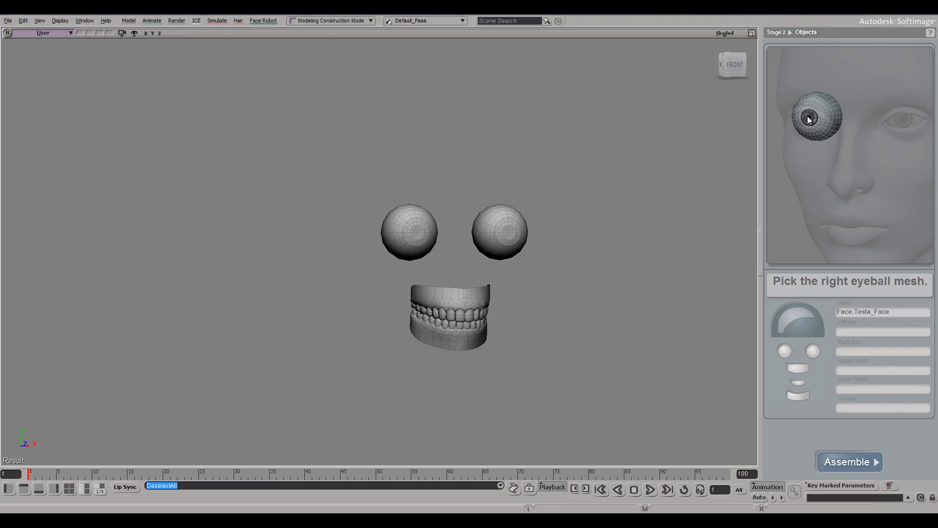
{"action": "left_click", "coordinate": [400, 233]}
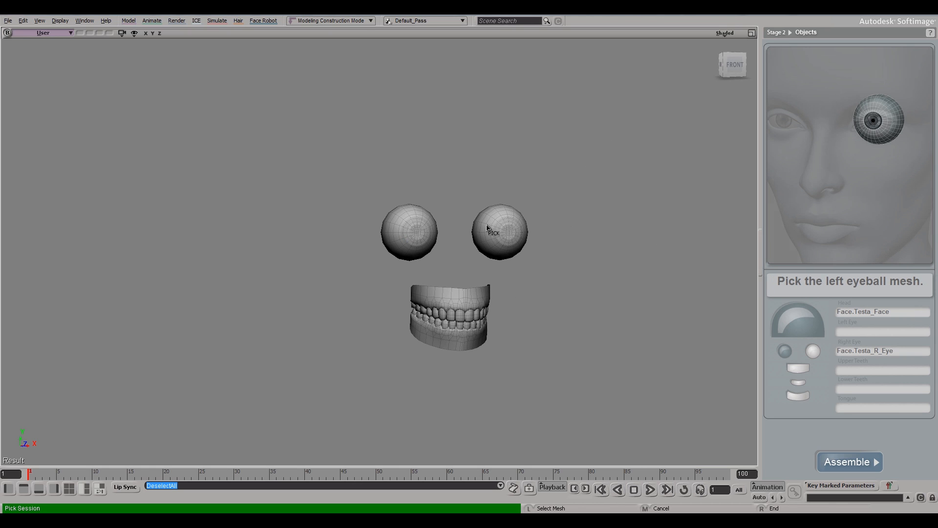
{"action": "left_click", "coordinate": [489, 255]}
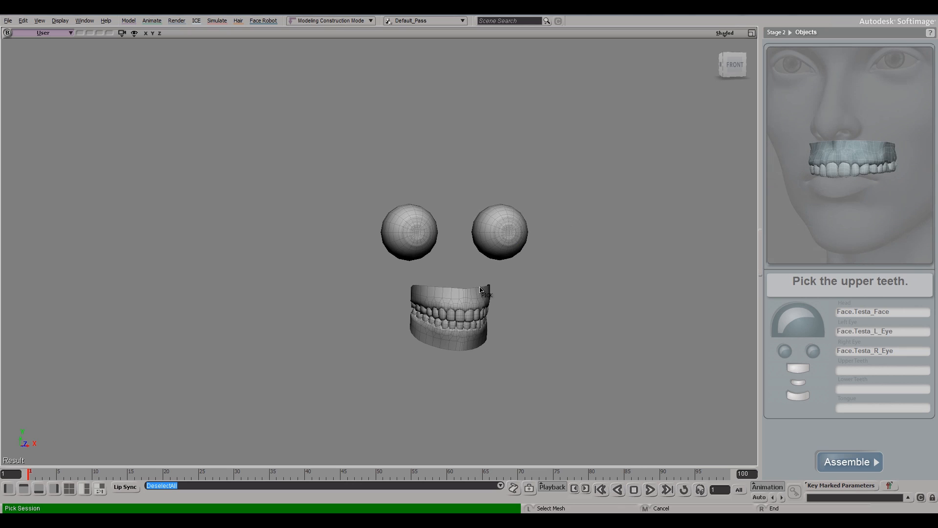
- Assign the upper teeth, lower teeth and tongue meshes and return to the Assemble stage
{"action": "left_click", "coordinate": [450, 305]}
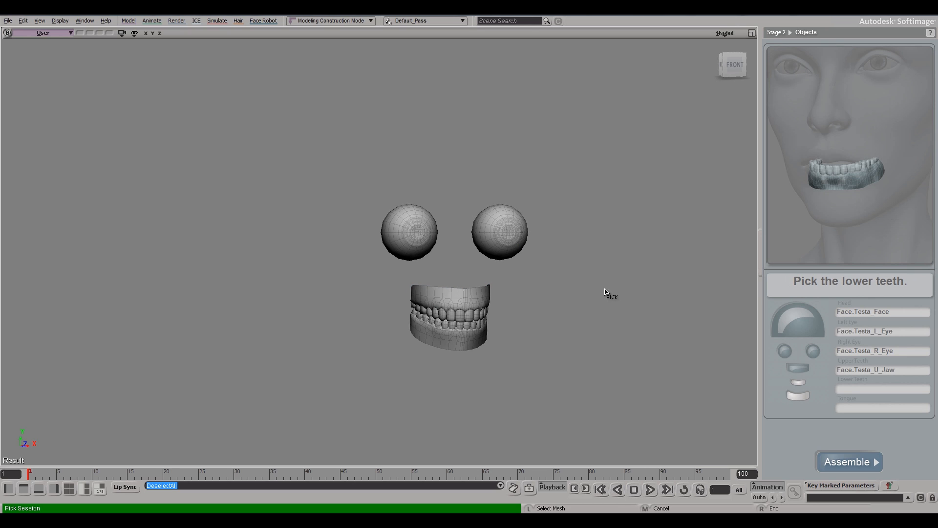
{"action": "left_click", "coordinate": [453, 339]}
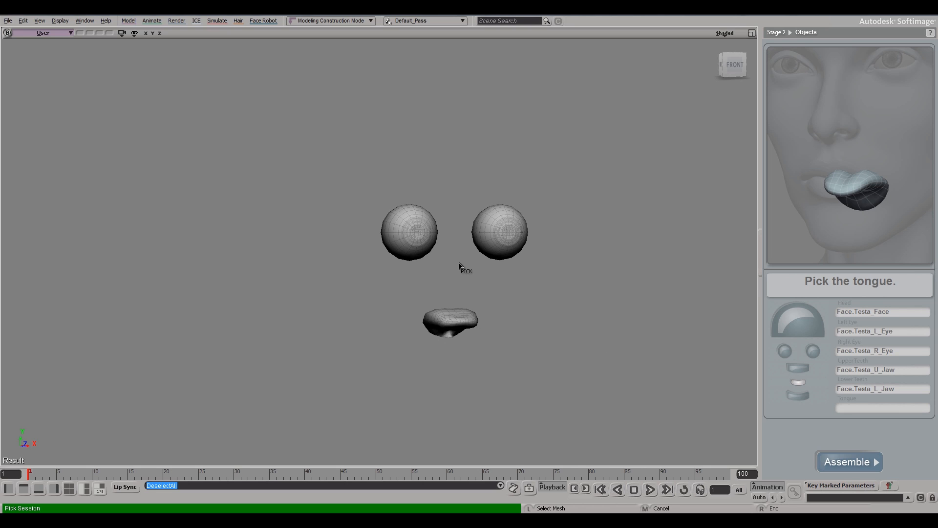
{"action": "left_click", "coordinate": [457, 325]}
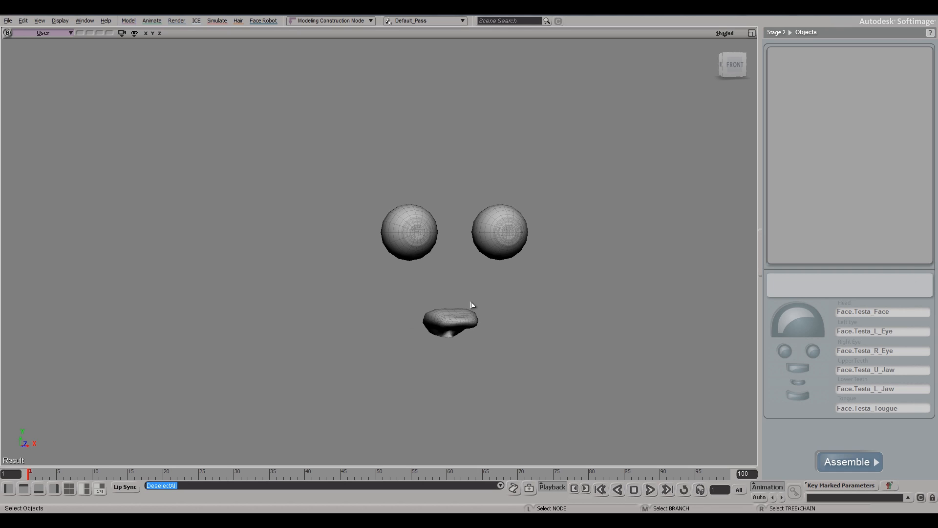
{"action": "left_click", "coordinate": [850, 462]}
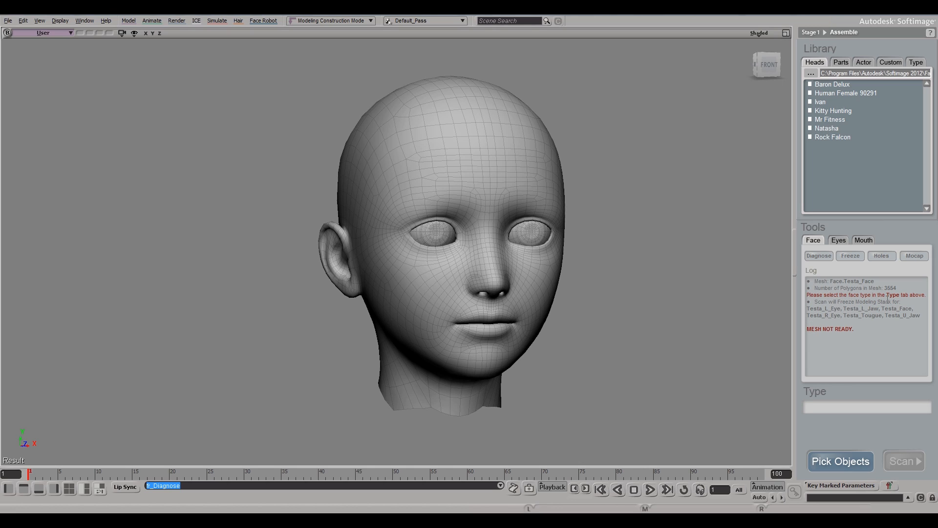
- Apply the Human Face Symmetric type to the face and review the assigned face objects
{"action": "left_click", "coordinate": [916, 63]}
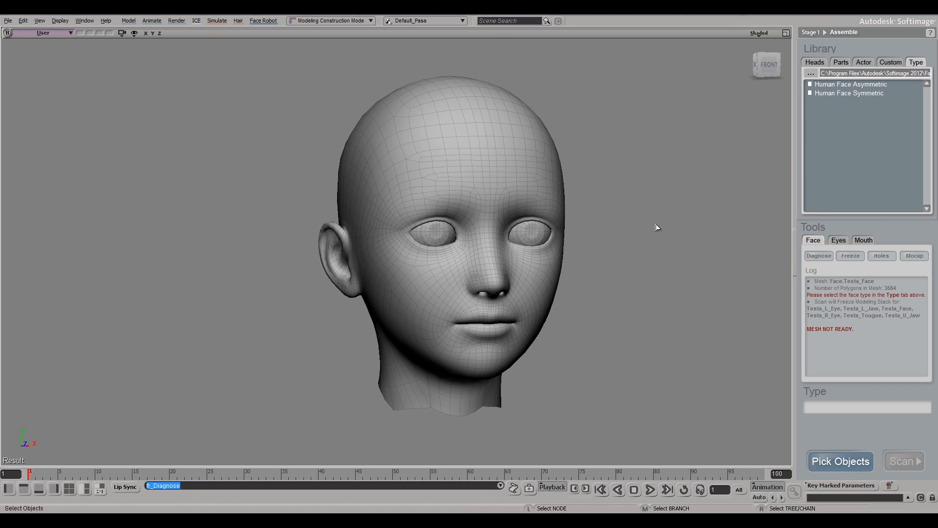
{"action": "mouse_move", "coordinate": [849, 97]}
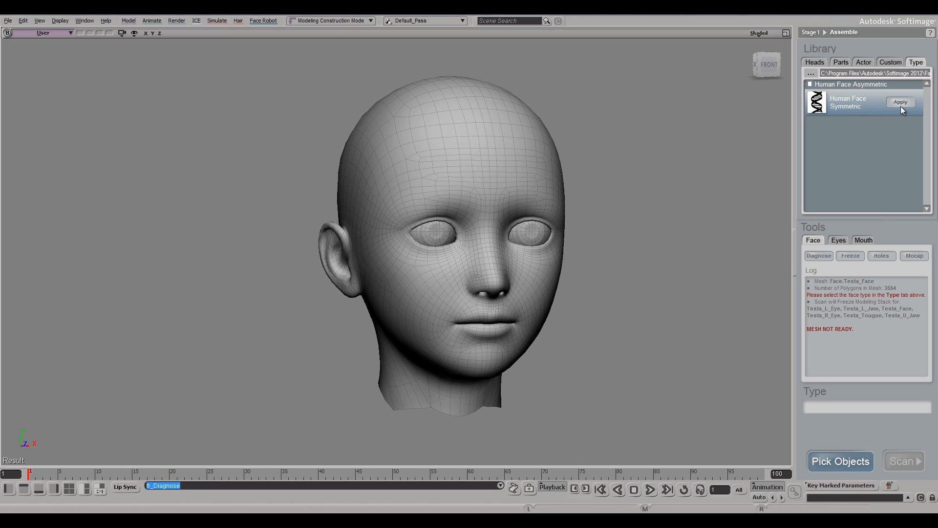
{"action": "left_click", "coordinate": [901, 102]}
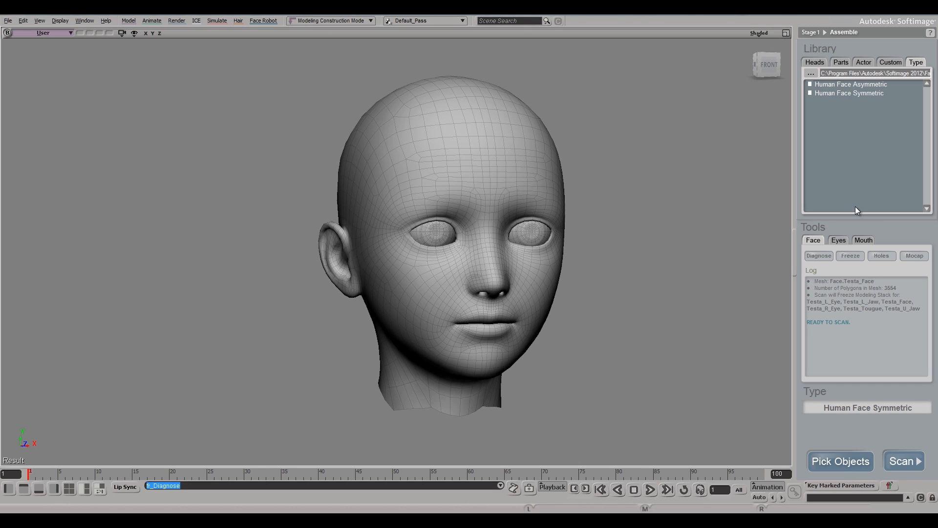
{"action": "left_click", "coordinate": [819, 58]}
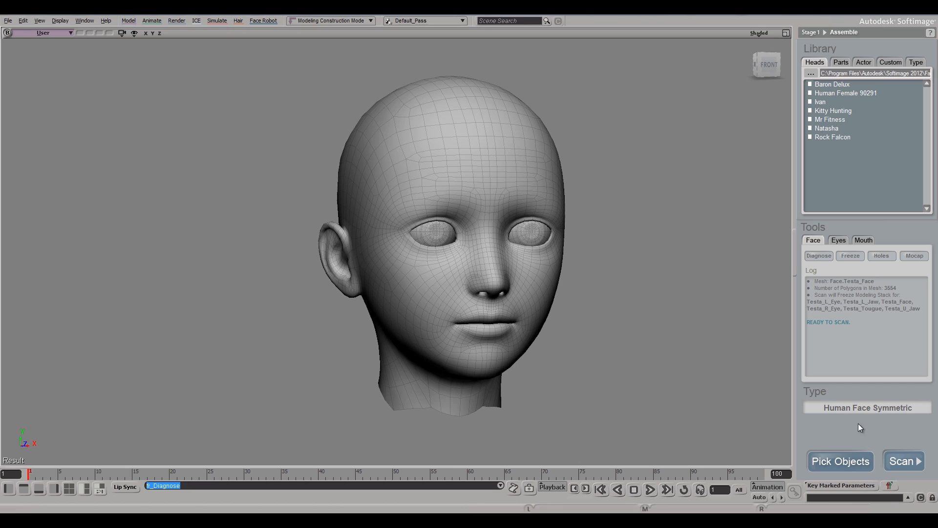
{"action": "left_click", "coordinate": [839, 462]}
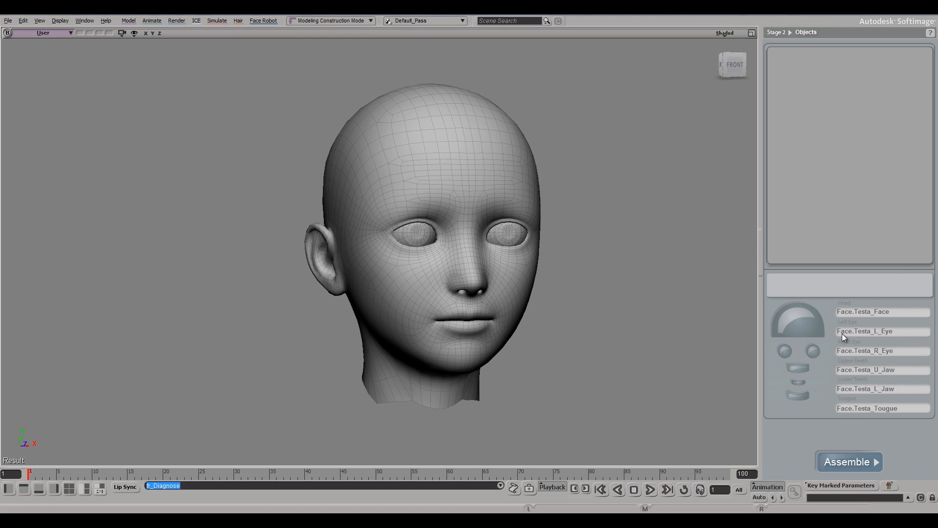
{"action": "left_click", "coordinate": [849, 461]}
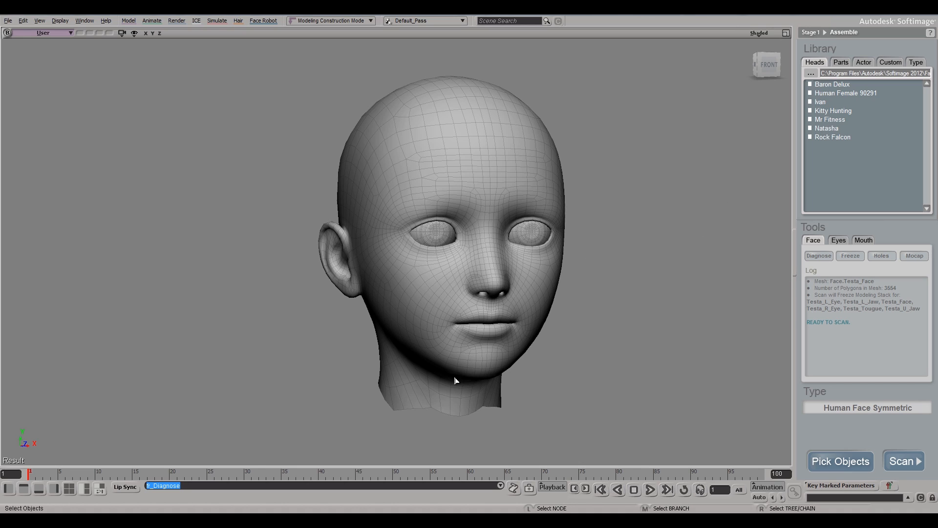
- Scan the assembled face, start landmark picking and mark the tip of the nose from a front view
{"action": "left_click", "coordinate": [905, 463]}
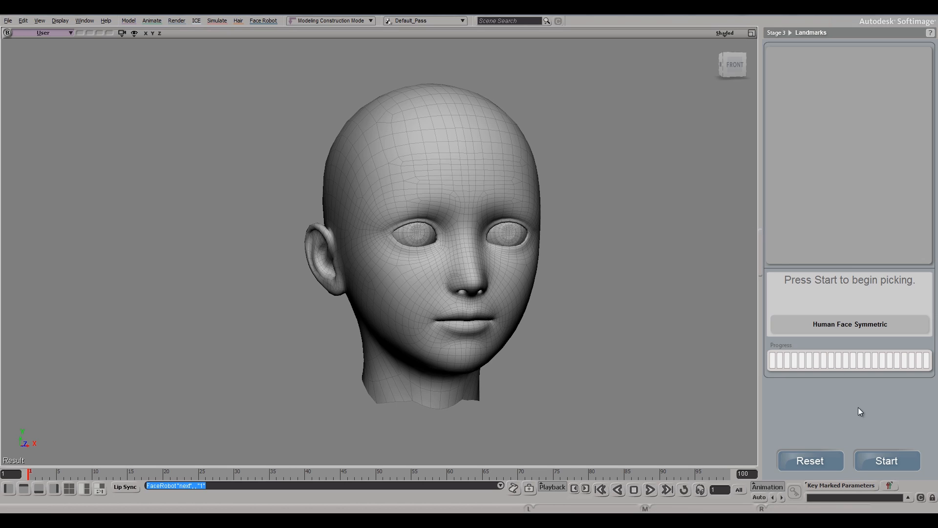
{"action": "left_click", "coordinate": [882, 466]}
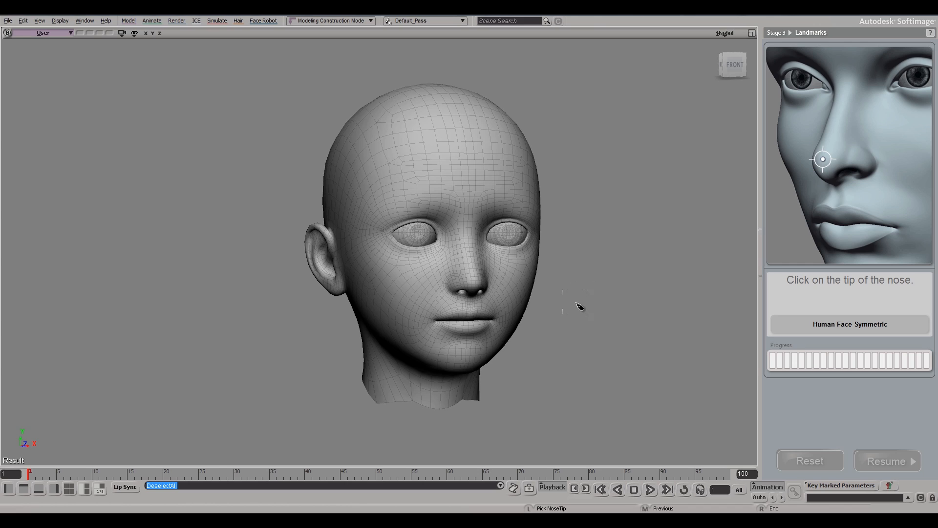
{"action": "key", "text": "s"}
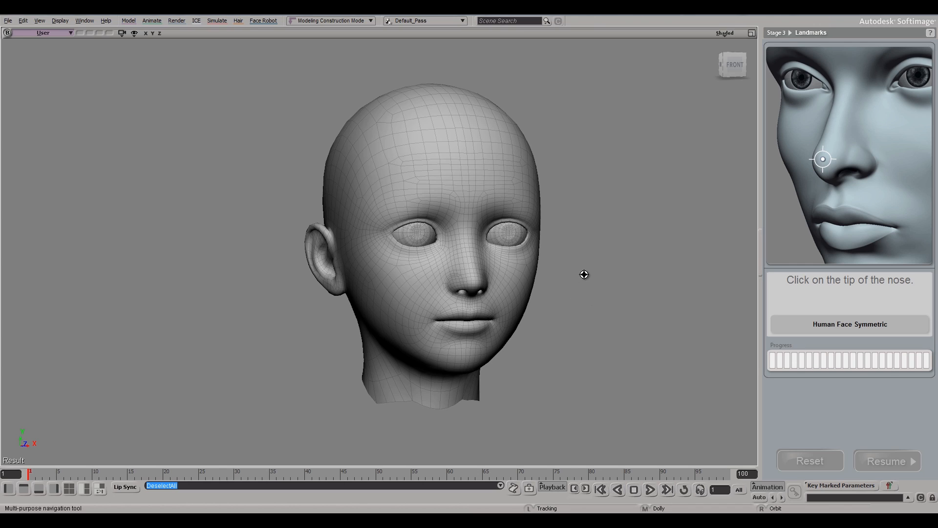
{"action": "mouse_move", "coordinate": [587, 275]}
{"action": "right_mouse_down"}
{"action": "mouse_move", "coordinate": [565, 272]}
{"action": "mouse_move", "coordinate": [595, 277]}
{"action": "mouse_move", "coordinate": [561, 268]}
{"action": "mouse_move", "coordinate": [575, 275]}
{"action": "right_mouse_up"}
{"action": "middle_click_drag", "start_coordinate": [576, 275], "coordinate": [594, 327]}
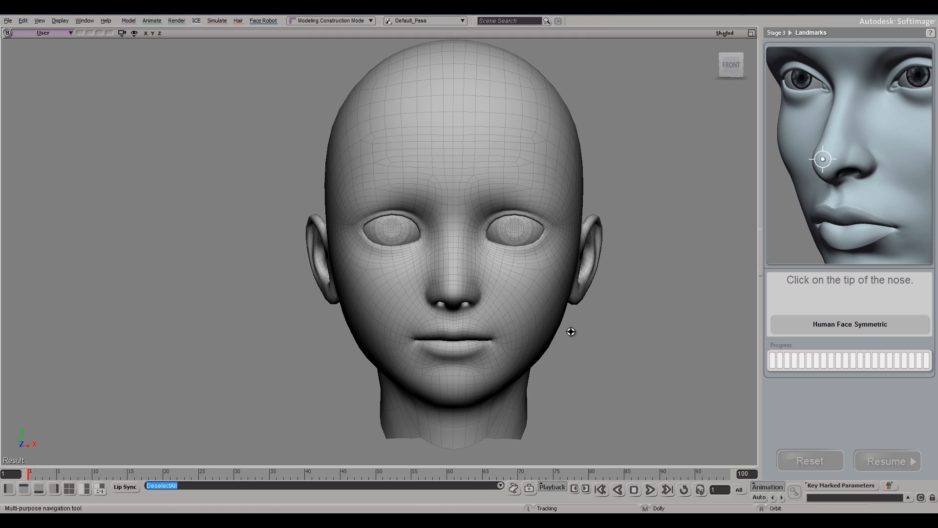
{"action": "key", "text": "s"}
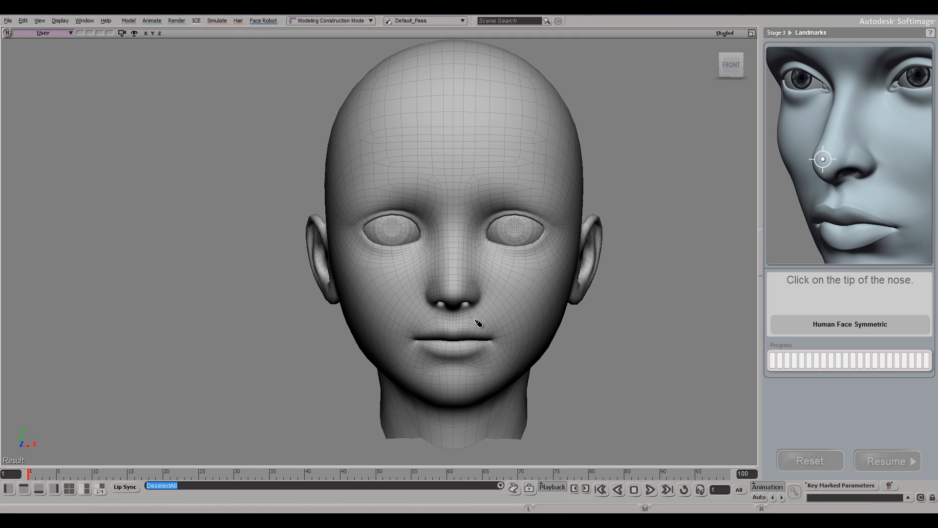
{"action": "left_click", "coordinate": [454, 295]}
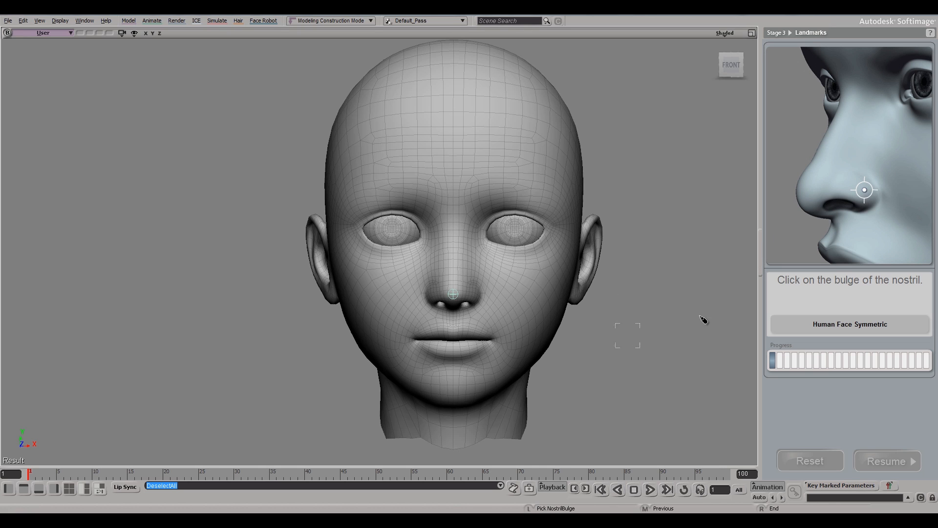
- Mark the bulge of the nostril on the character's left side
{"action": "key", "text": "s"}
{"action": "right_click_drag", "start_coordinate": [675, 310], "coordinate": [649, 307]}
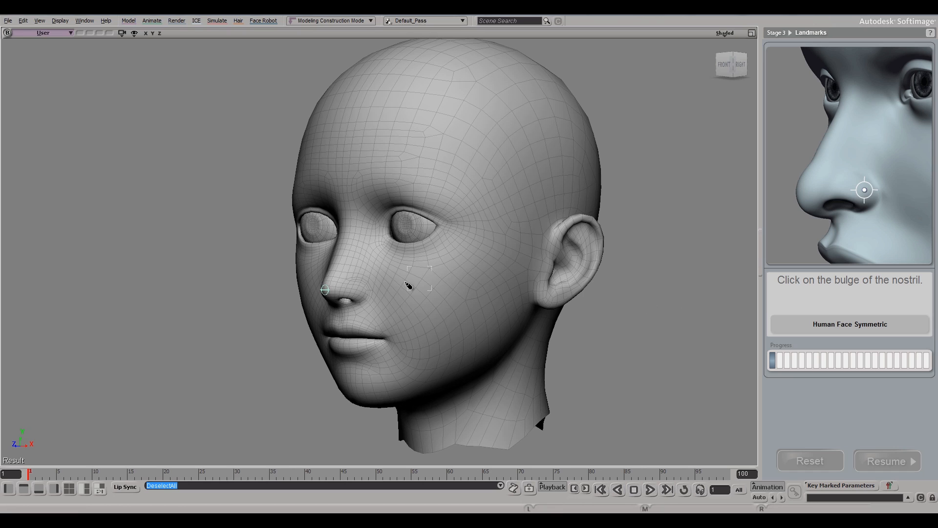
{"action": "left_click", "coordinate": [360, 292]}
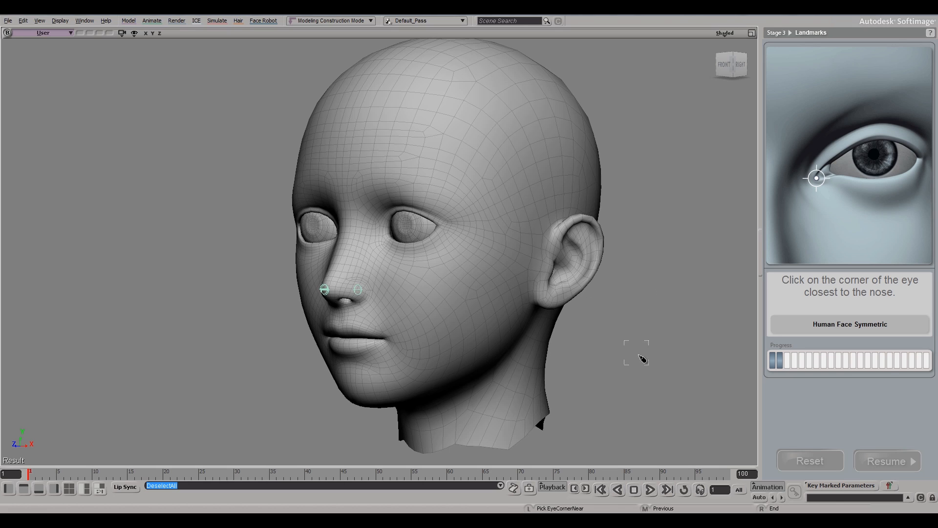
- Mark the corner of the character's left eye closest to the nose
{"action": "key", "text": "s"}
{"action": "right_click_drag", "start_coordinate": [624, 356], "coordinate": [654, 363]}
{"action": "middle_click_drag", "start_coordinate": [486, 244], "coordinate": [357, 259]}
{"action": "left_click_drag", "start_coordinate": [717, 358], "coordinate": [658, 369]}
{"action": "mouse_move", "coordinate": [465, 282]}
{"action": "right_mouse_down"}
{"action": "mouse_move", "coordinate": [445, 282]}
{"action": "mouse_move", "coordinate": [476, 279]}
{"action": "right_mouse_up"}
{"action": "middle_click_drag", "start_coordinate": [472, 278], "coordinate": [408, 293]}
{"action": "mouse_move", "coordinate": [725, 315]}
{"action": "left_mouse_down"}
{"action": "mouse_move", "coordinate": [695, 316]}
{"action": "mouse_move", "coordinate": [722, 318]}
{"action": "left_mouse_up"}
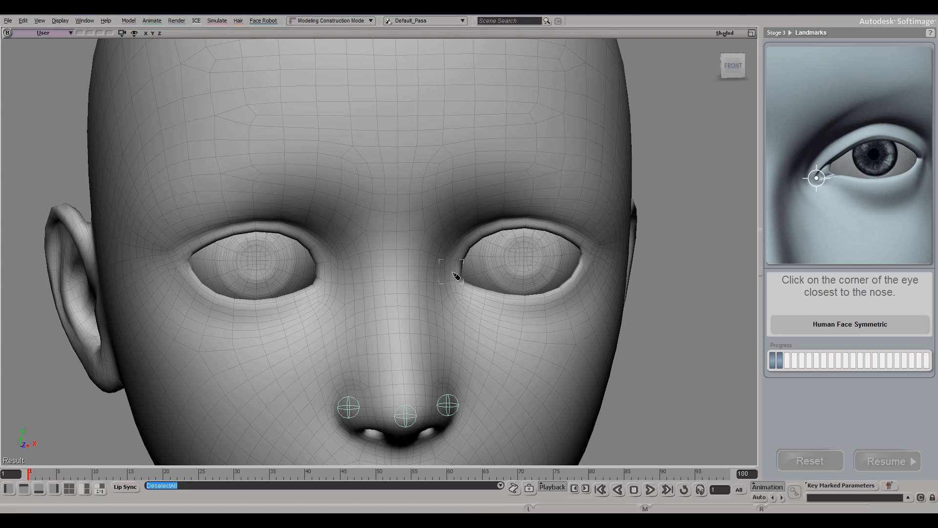
{"action": "left_click", "coordinate": [451, 276]}
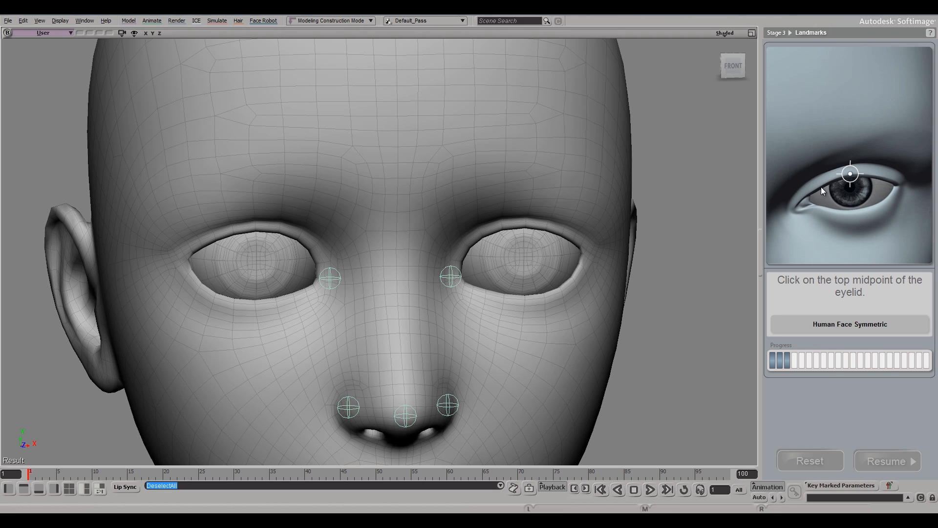
- Mark the left eyelid's top midpoint, outer corner and bottom midpoint, plus the highest point of the eyebrow
{"action": "left_click", "coordinate": [523, 224]}
{"action": "left_click", "coordinate": [584, 252]}
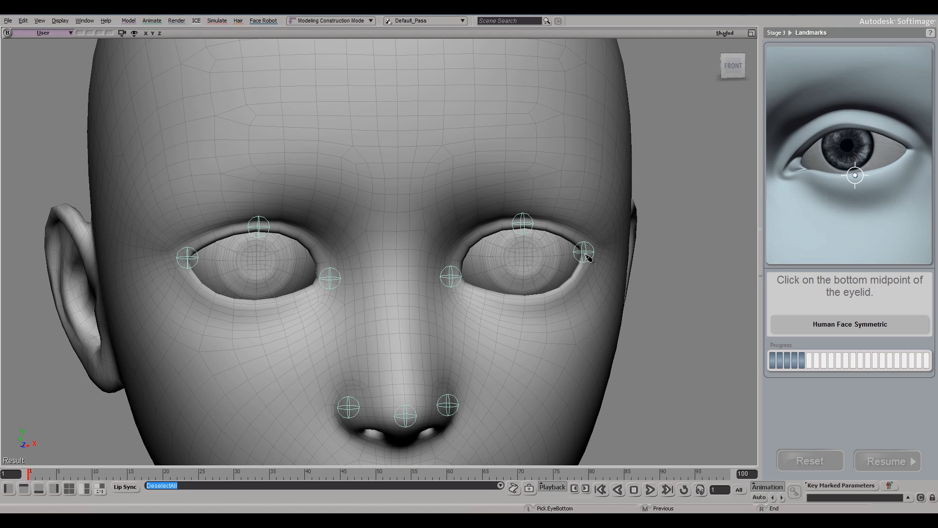
{"action": "left_click", "coordinate": [526, 299]}
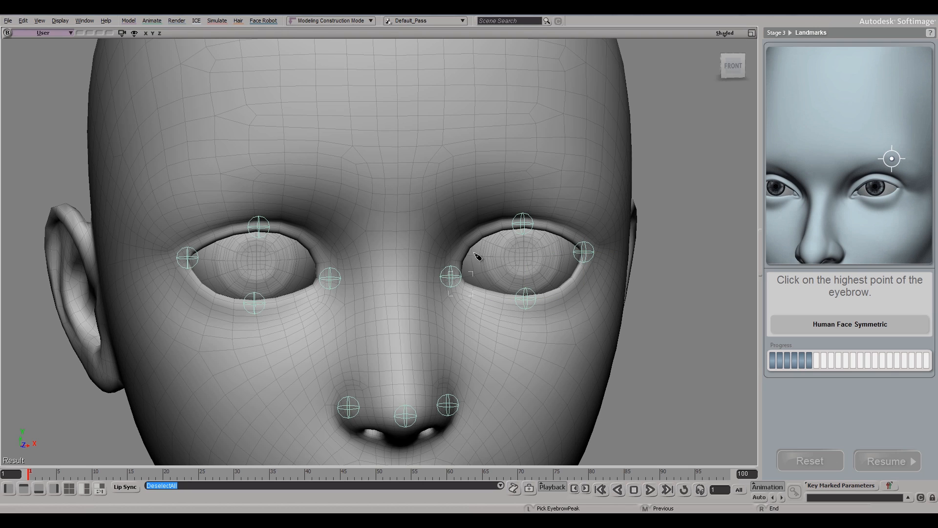
{"action": "left_click", "coordinate": [525, 156]}
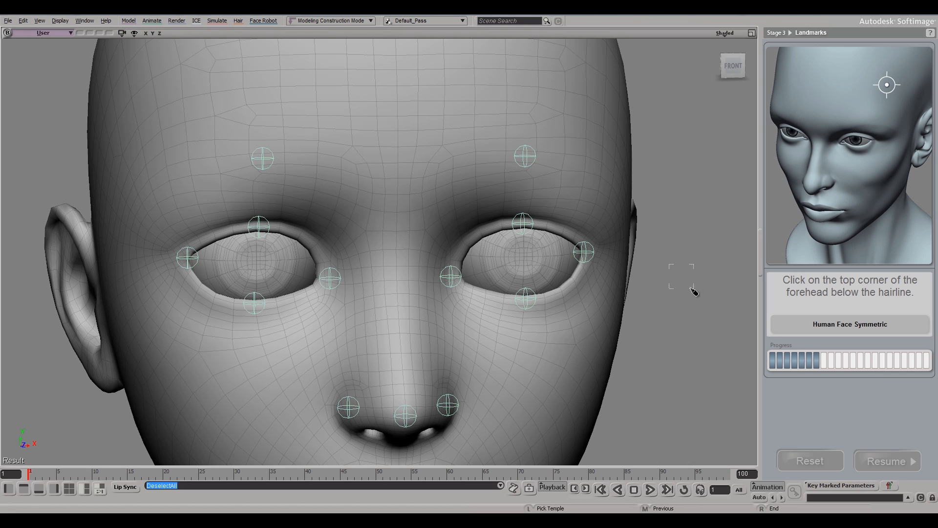
- Mark the top corner of the forehead just below the hairline on the character's left side
{"action": "key", "text": "s"}
{"action": "right_click_drag", "start_coordinate": [680, 252], "coordinate": [653, 251]}
{"action": "middle_click_drag", "start_coordinate": [676, 200], "coordinate": [678, 214]}
{"action": "left_click_drag", "start_coordinate": [678, 214], "coordinate": [641, 285]}
{"action": "middle_click_drag", "start_coordinate": [637, 286], "coordinate": [631, 221]}
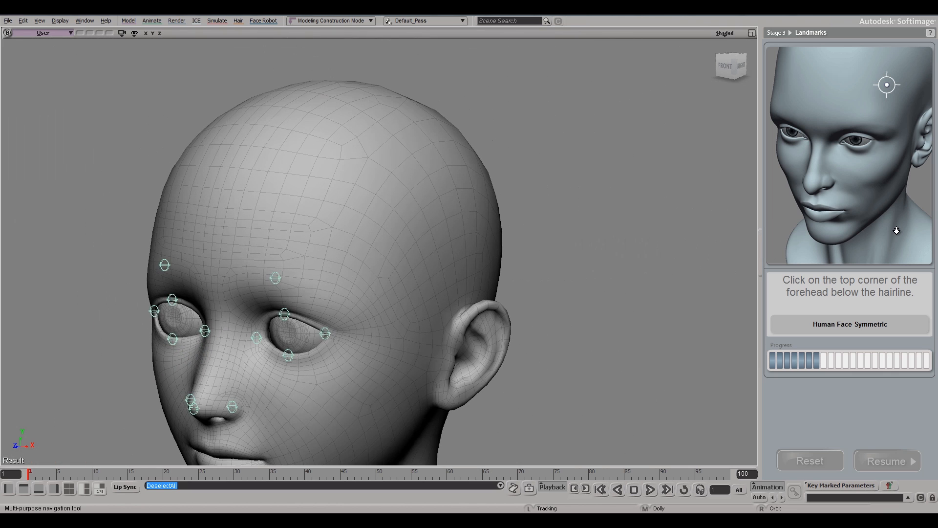
{"action": "left_click", "coordinate": [311, 224]}
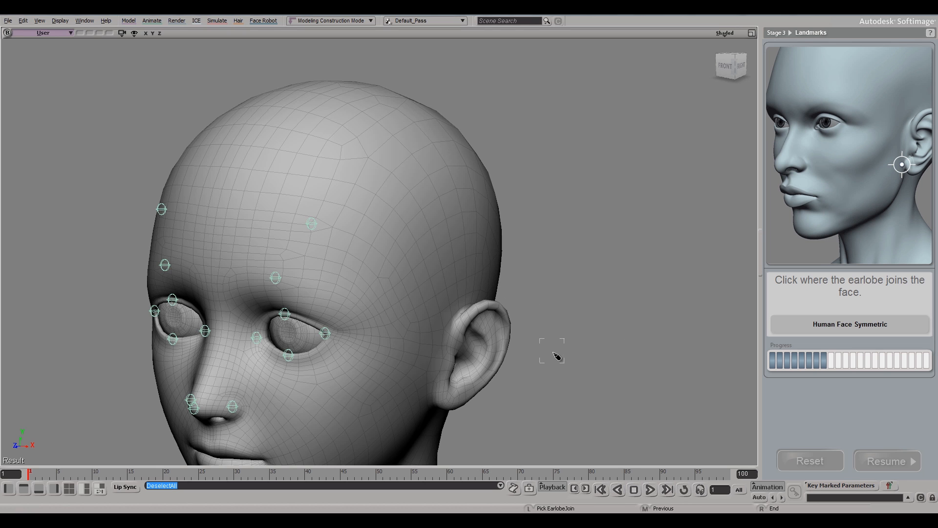
- Mark where the left earlobe joins the face and resume the landmark picking session
{"action": "key", "text": "s"}
{"action": "right_click_drag", "start_coordinate": [549, 360], "coordinate": [524, 329]}
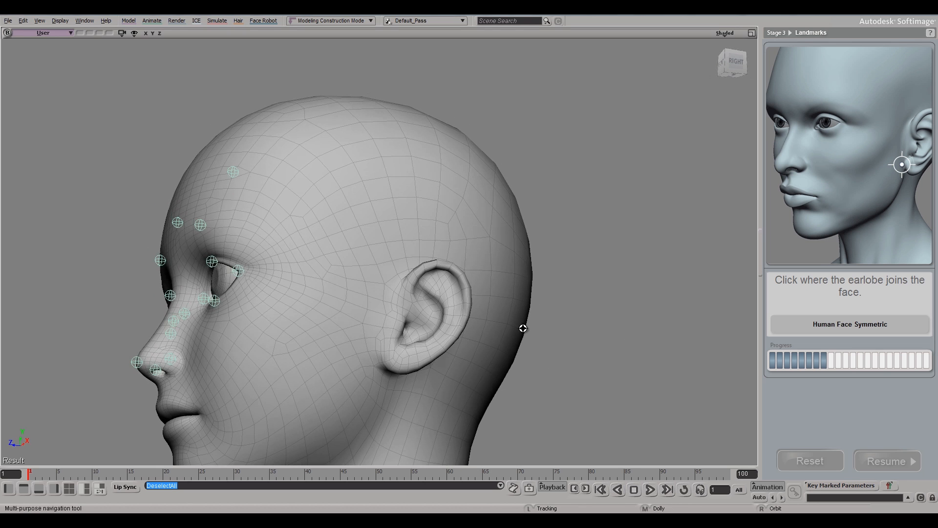
{"action": "right_click_drag", "start_coordinate": [572, 347], "coordinate": [580, 323]}
{"action": "right_click_drag", "start_coordinate": [515, 348], "coordinate": [548, 363]}
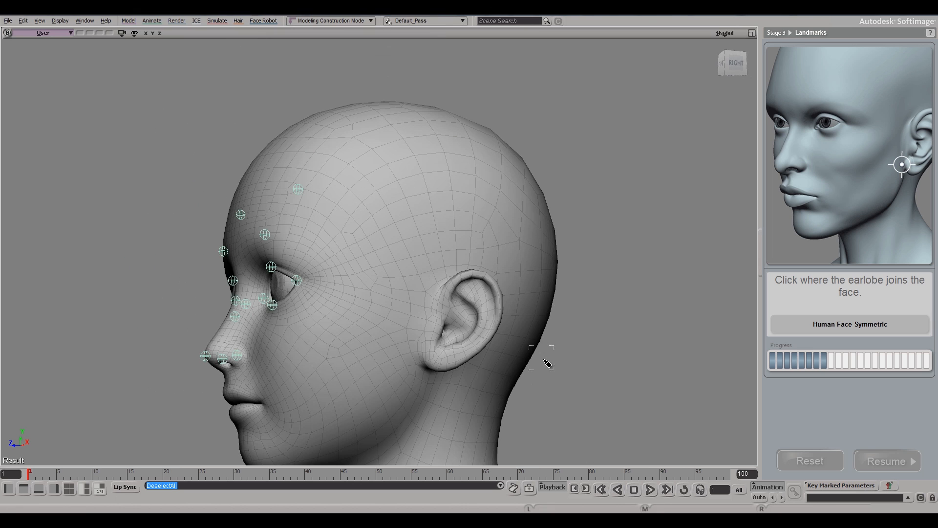
{"action": "left_click", "coordinate": [415, 355]}
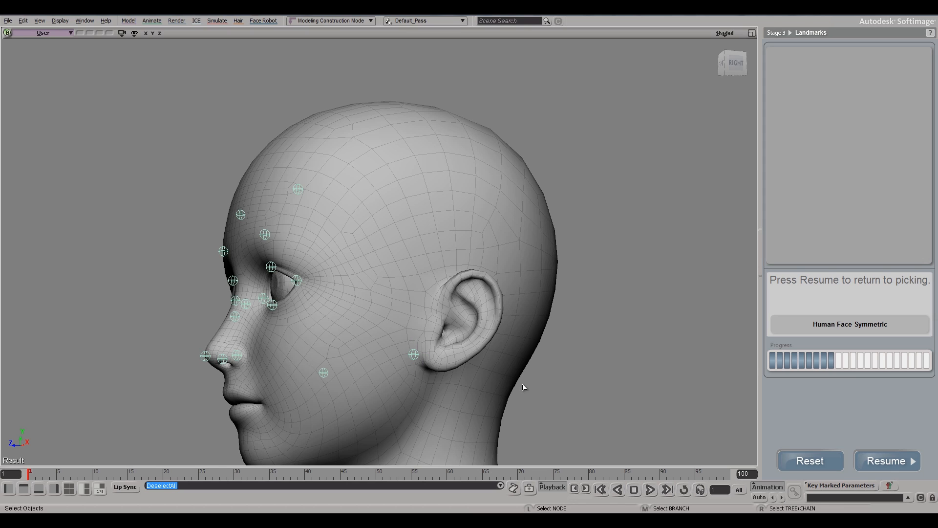
{"action": "left_click", "coordinate": [879, 461]}
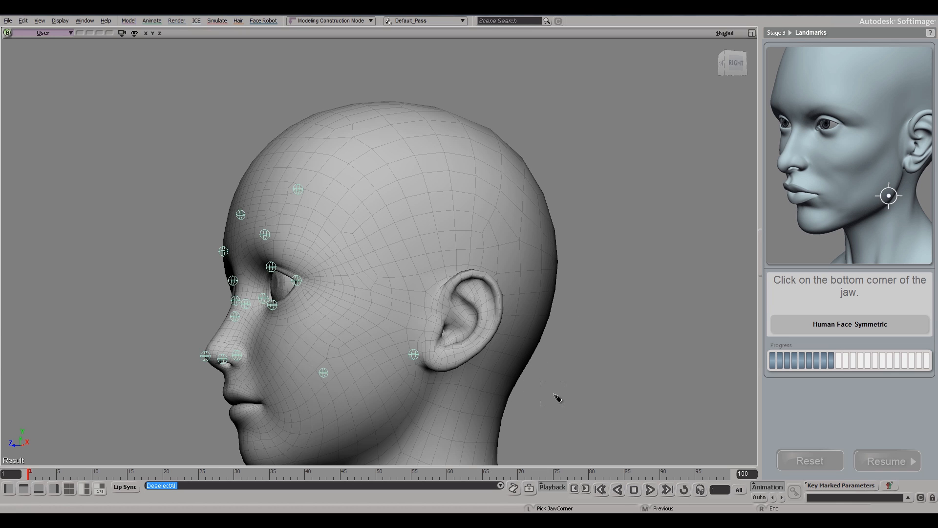
- Mark the bottom corner of the jaw and the underside of the jaw corner on the character's left side
{"action": "key", "text": "s"}
{"action": "right_click_drag", "start_coordinate": [541, 404], "coordinate": [575, 358]}
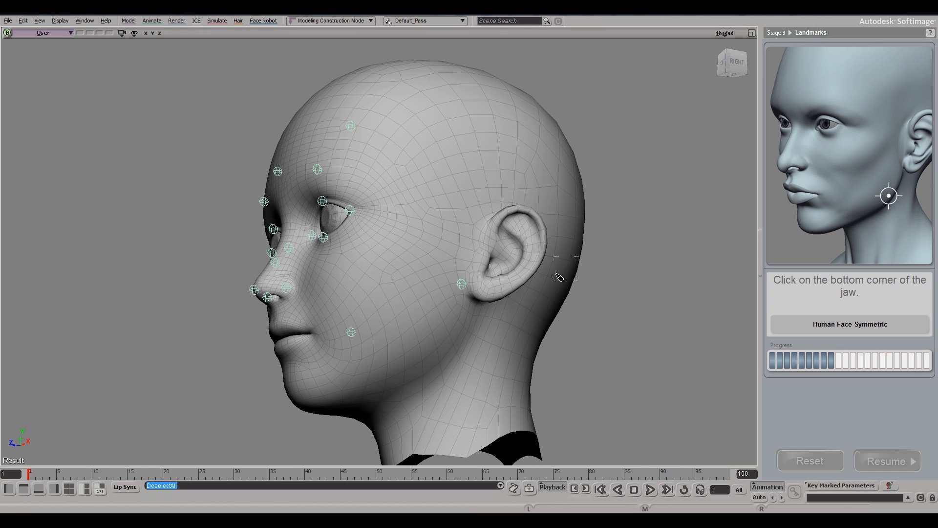
{"action": "left_click", "coordinate": [452, 328]}
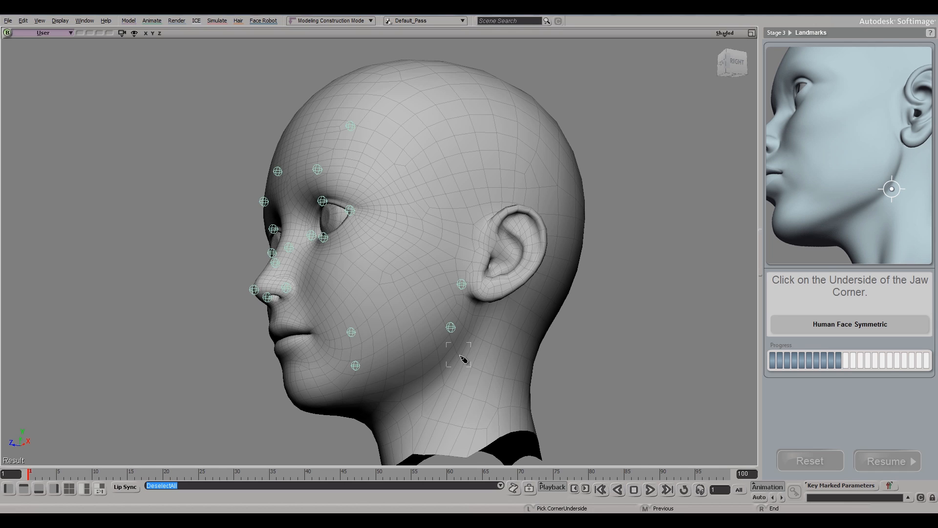
{"action": "left_click", "coordinate": [459, 352]}
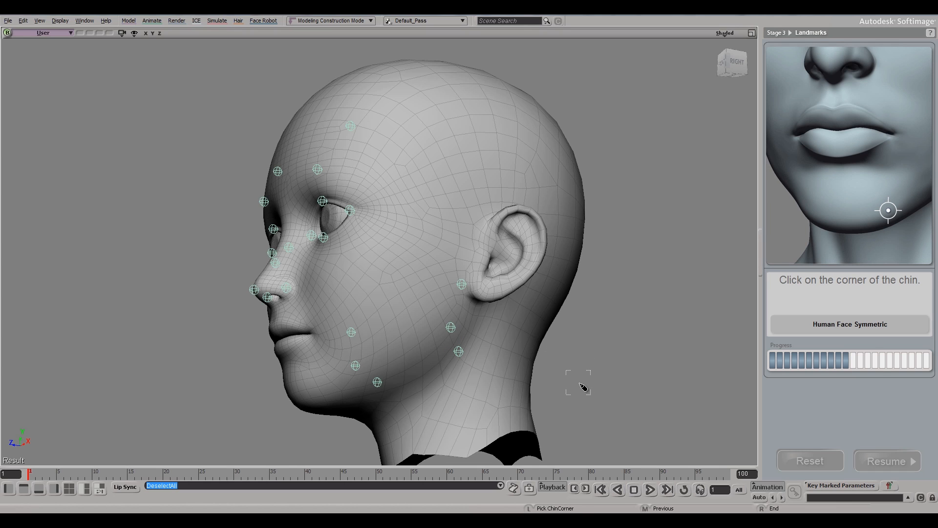
- Mark the corner of the chin on the character's left side
{"action": "key", "text": "s"}
{"action": "right_click_drag", "start_coordinate": [564, 363], "coordinate": [603, 379]}
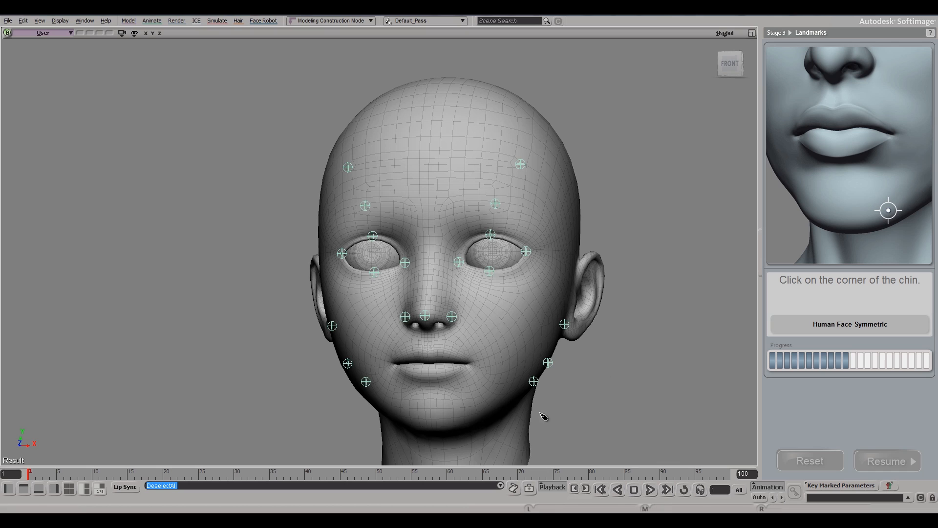
{"action": "left_click", "coordinate": [461, 415]}
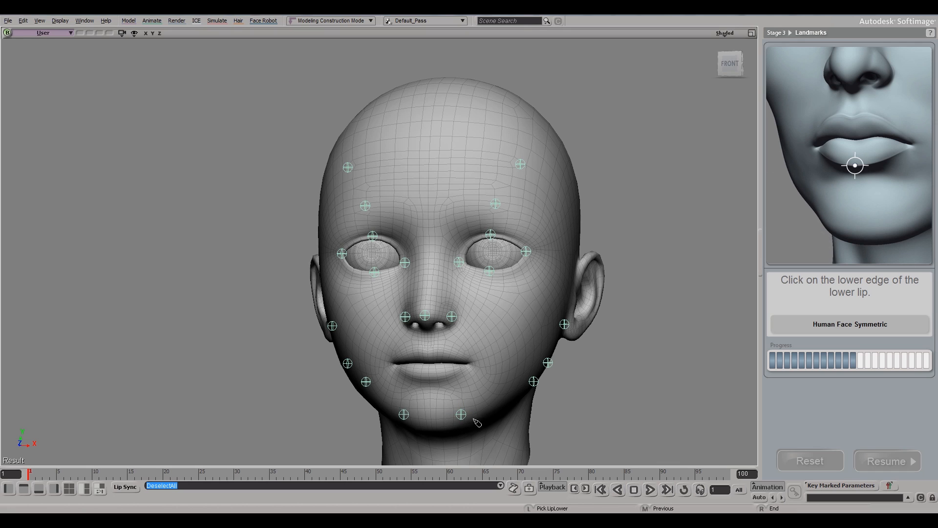
- Mark the middle of the lower lip's lower edge and the middle of the upper lip's upper edge
{"action": "left_click", "coordinate": [430, 380]}
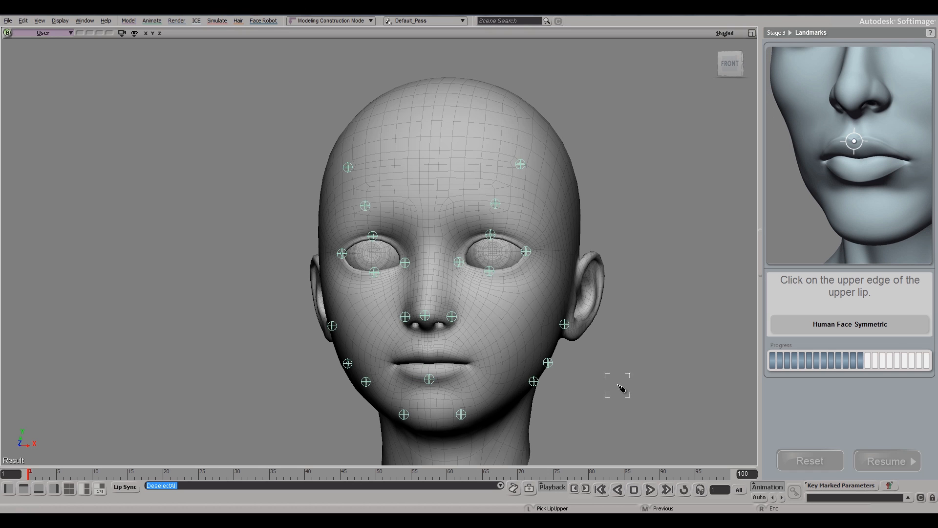
{"action": "key", "text": "s"}
{"action": "mouse_move", "coordinate": [614, 392]}
{"action": "right_mouse_down"}
{"action": "mouse_move", "coordinate": [609, 407]}
{"action": "mouse_move", "coordinate": [622, 397]}
{"action": "mouse_move", "coordinate": [601, 397]}
{"action": "mouse_move", "coordinate": [614, 400]}
{"action": "right_mouse_up"}
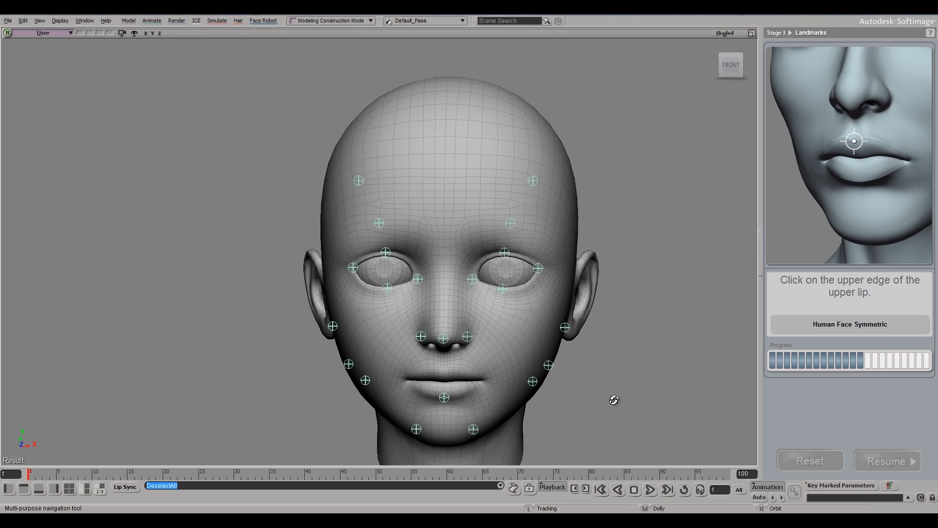
{"action": "left_click", "coordinate": [444, 370]}
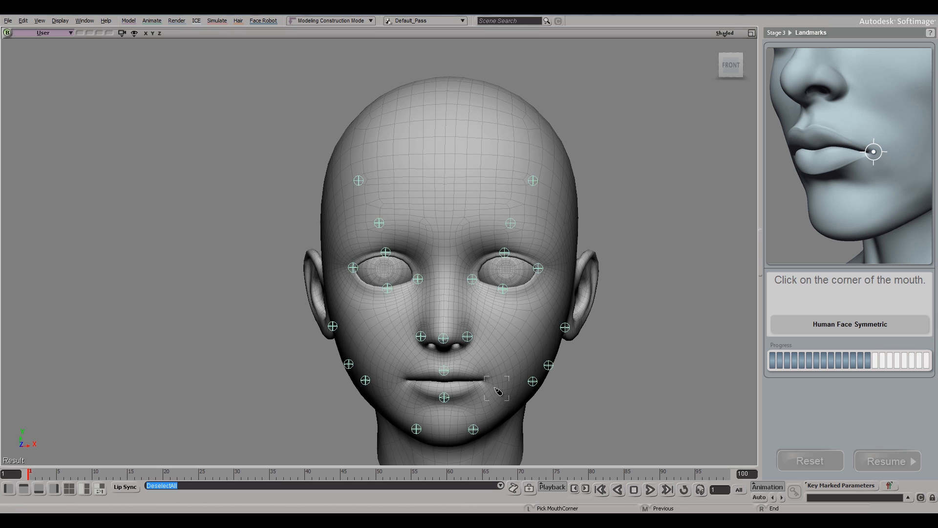
- Mark the left corner of the character's mouth
{"action": "key", "text": "s"}
{"action": "middle_click_drag", "start_coordinate": [482, 384], "coordinate": [256, 408]}
{"action": "left_click_drag", "start_coordinate": [590, 395], "coordinate": [296, 27]}
{"action": "left_click_drag", "start_coordinate": [387, 235], "coordinate": [427, 226]}
{"action": "middle_click_drag", "start_coordinate": [481, 314], "coordinate": [317, 350]}
{"action": "left_click_drag", "start_coordinate": [561, 351], "coordinate": [500, 325]}
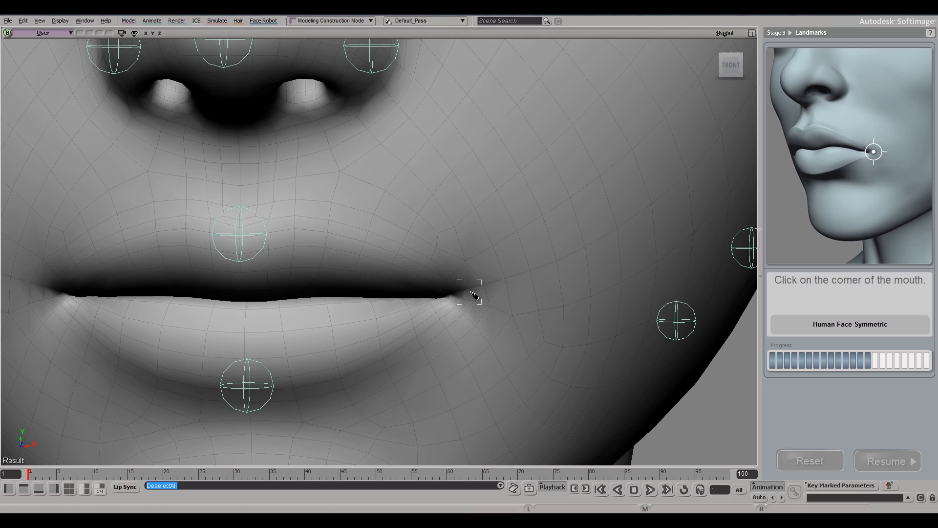
{"action": "left_click", "coordinate": [473, 294]}
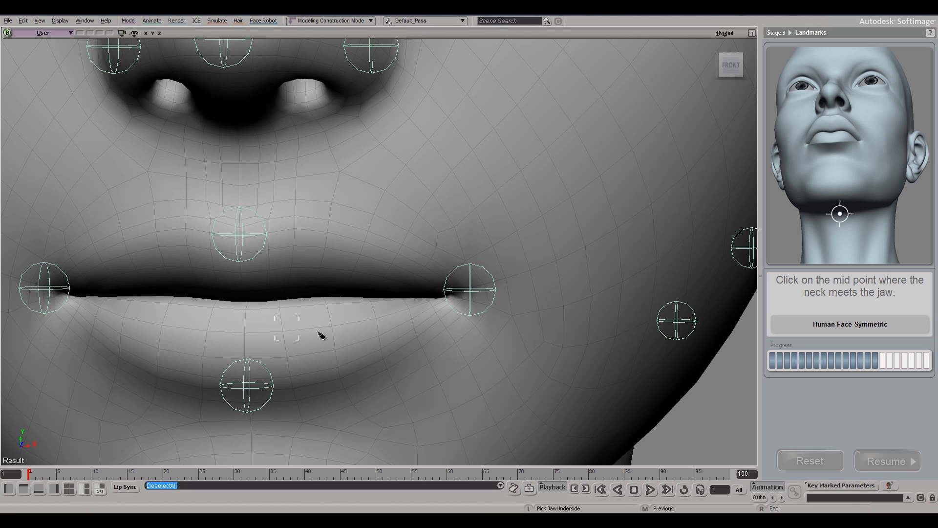
- Mark the midpoint where the neck meets the jaw and the bottom midpoint of the Adam's apple
{"action": "key", "text": "s"}
{"action": "left_click_drag", "start_coordinate": [298, 338], "coordinate": [342, 247]}
{"action": "right_click_drag", "start_coordinate": [406, 310], "coordinate": [411, 252]}
{"action": "right_click_drag", "start_coordinate": [410, 258], "coordinate": [408, 259]}
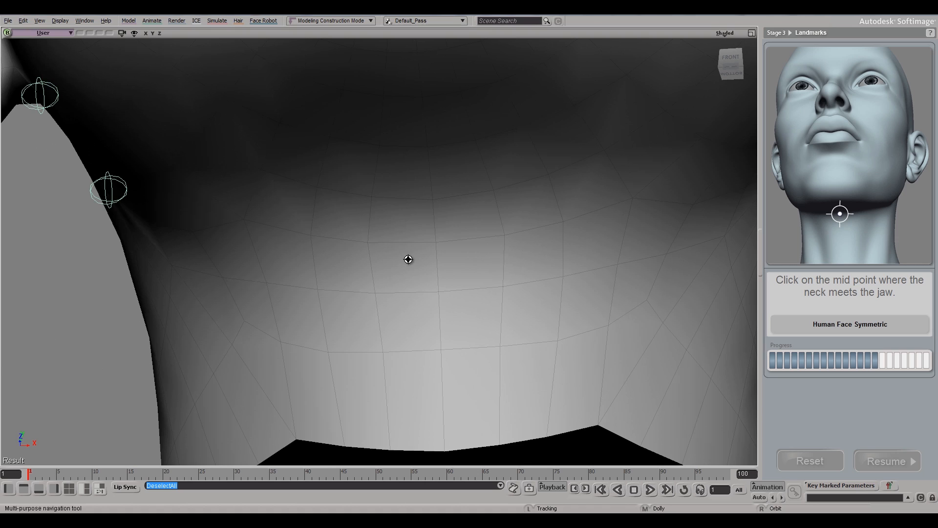
{"action": "left_click", "coordinate": [436, 239]}
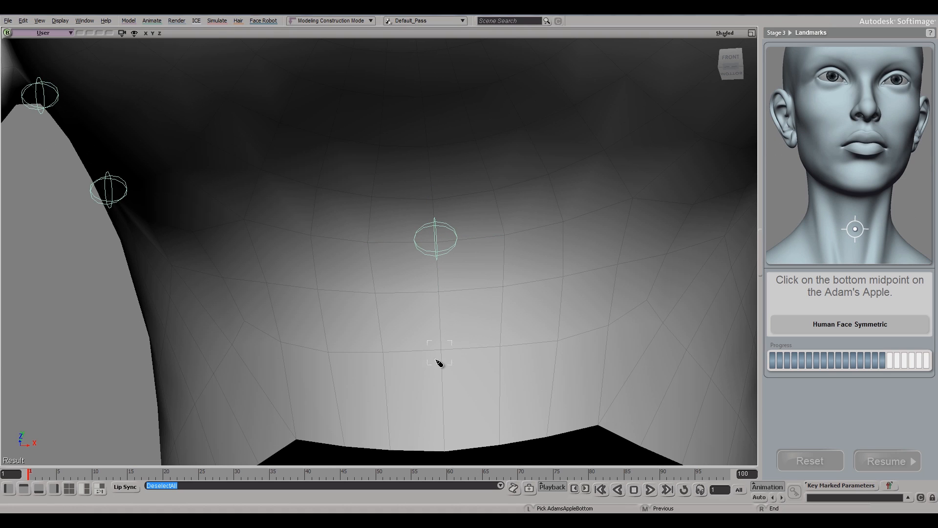
{"action": "left_click", "coordinate": [444, 437]}
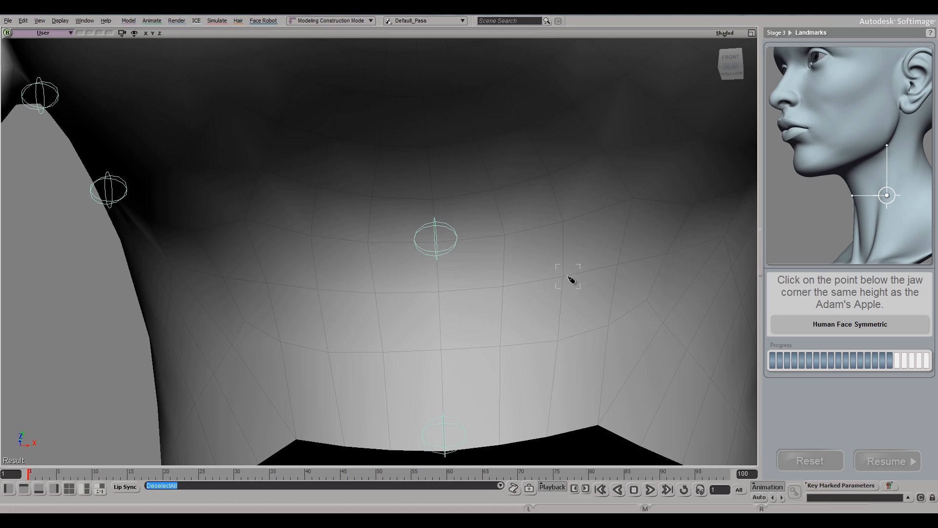
- Mark the point on the left side of the neck below the jaw corner for the Adam's apple height landmark
{"action": "key", "text": "s"}
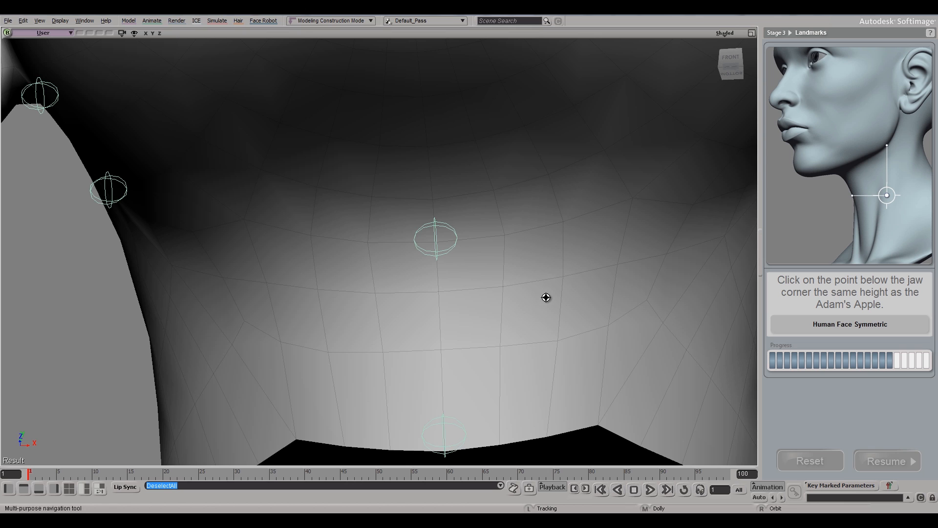
{"action": "right_click_drag", "start_coordinate": [545, 297], "coordinate": [507, 349]}
{"action": "middle_click_drag", "start_coordinate": [492, 315], "coordinate": [474, 98]}
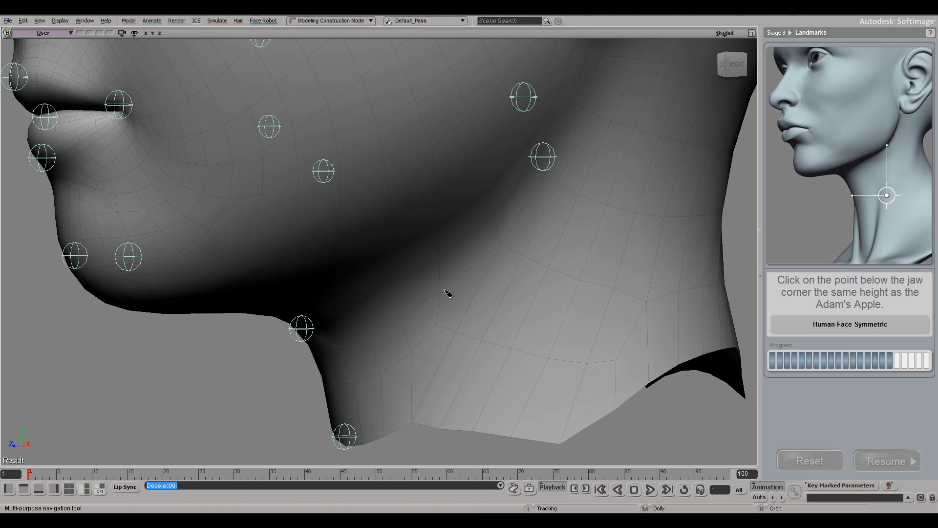
{"action": "left_click", "coordinate": [483, 301]}
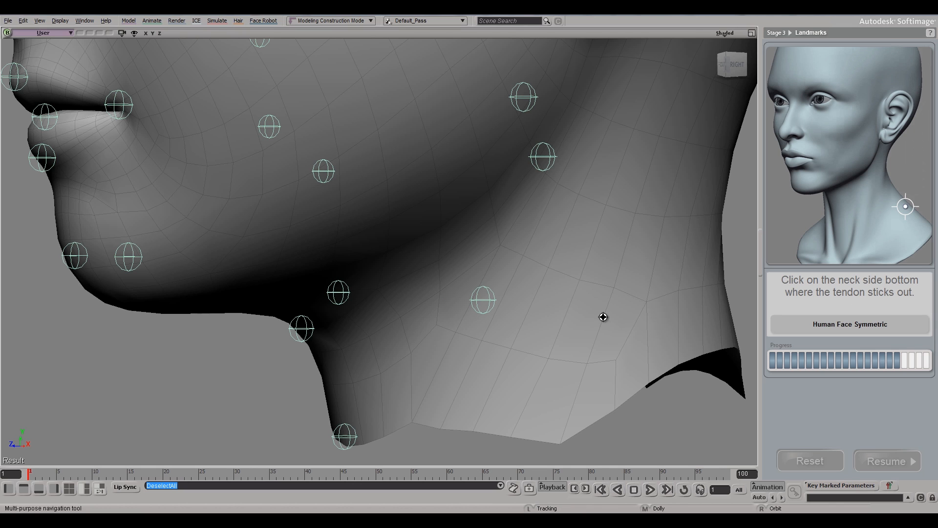
- Mark the bottom of the neck's left side where the tendon sticks out
{"action": "key", "text": "s"}
{"action": "left_click_drag", "start_coordinate": [555, 287], "coordinate": [476, 297]}
{"action": "right_click_drag", "start_coordinate": [476, 297], "coordinate": [563, 253]}
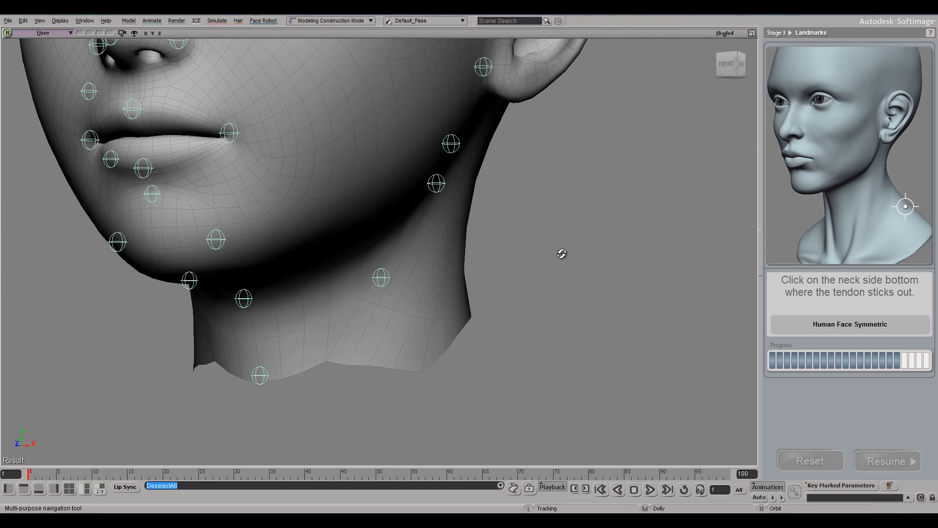
{"action": "key", "text": "s"}
{"action": "mouse_move", "coordinate": [538, 299]}
{"action": "right_mouse_down"}
{"action": "mouse_move", "coordinate": [540, 315]}
{"action": "mouse_move", "coordinate": [531, 314]}
{"action": "right_mouse_up"}
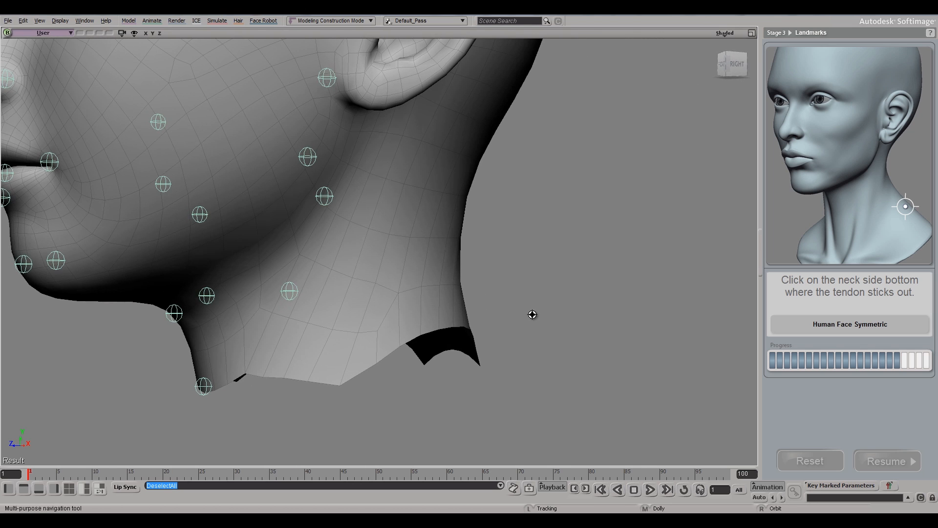
{"action": "left_click", "coordinate": [421, 289]}
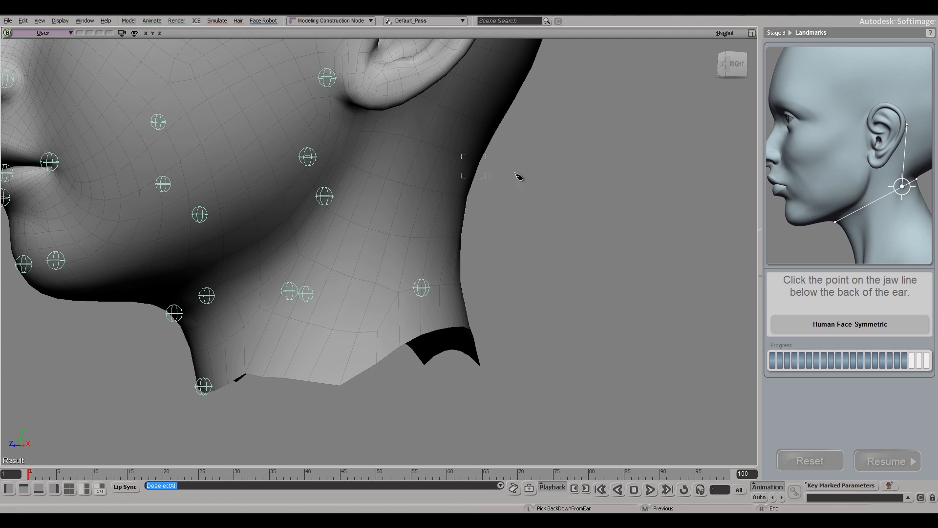
- Mark the jaw line point below the back of the left ear and the point slightly below and behind the earlobe
{"action": "key", "text": "s"}
{"action": "left_click_drag", "start_coordinate": [551, 213], "coordinate": [594, 256]}
{"action": "right_click_drag", "start_coordinate": [594, 256], "coordinate": [576, 260]}
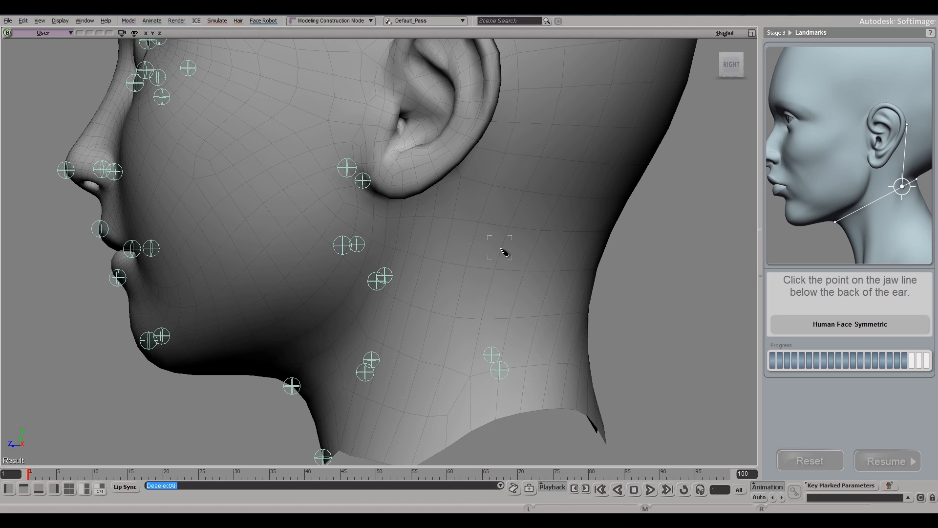
{"action": "left_click", "coordinate": [504, 249]}
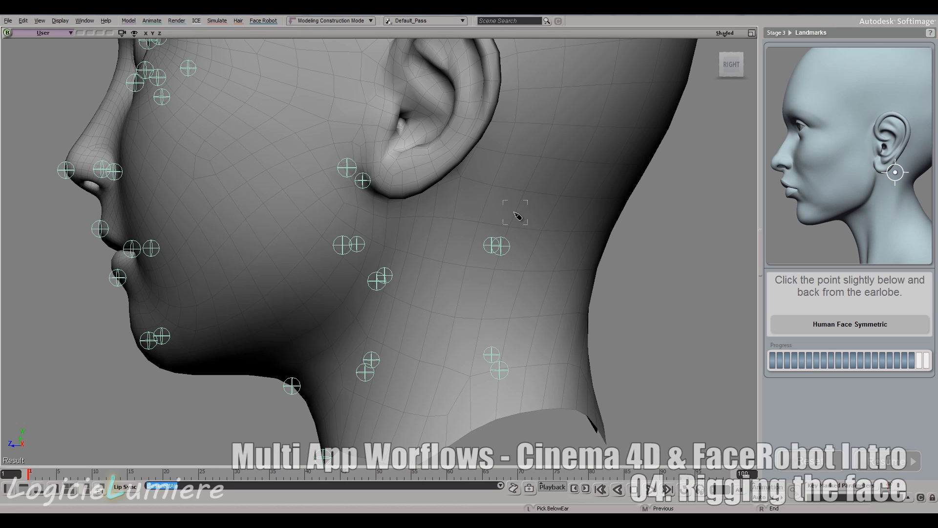
{"action": "left_click", "coordinate": [470, 211]}
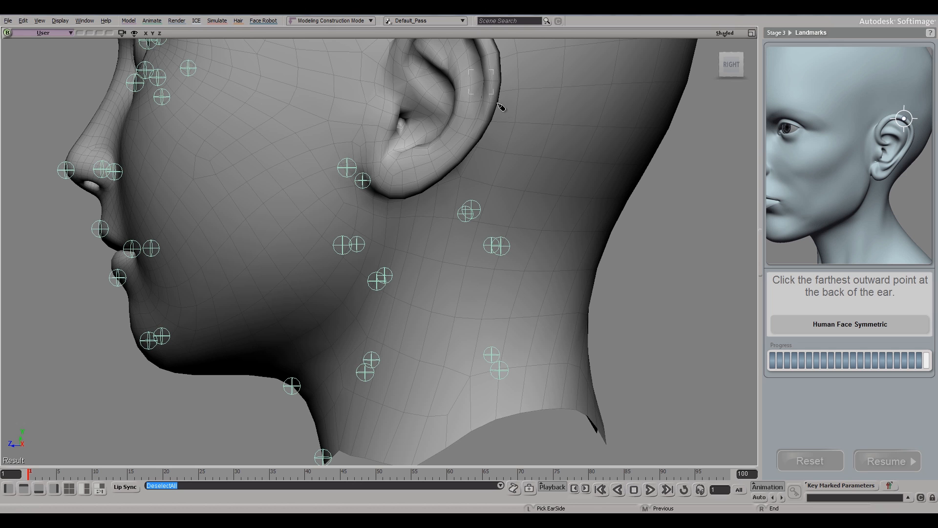
- Mark the farthest outward point at the back of the left ear and finish the landmark picking
{"action": "key", "text": "s"}
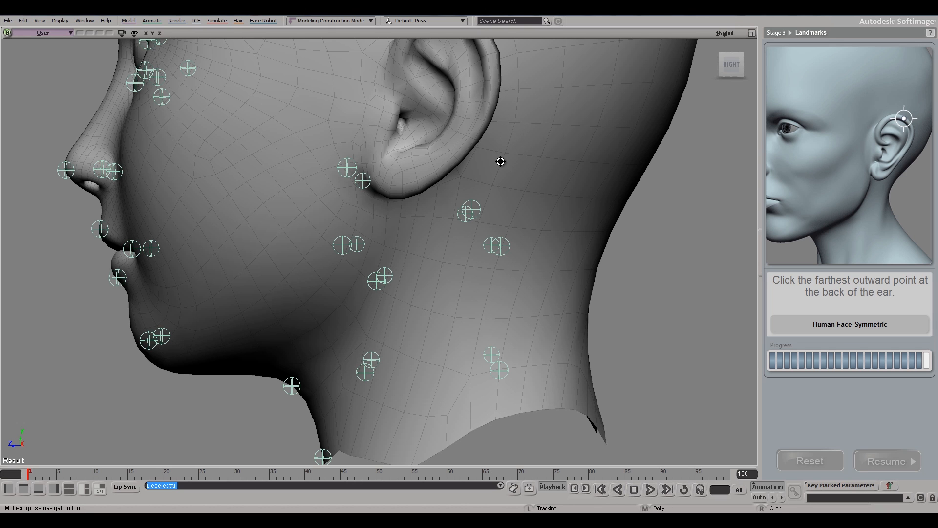
{"action": "middle_click_drag", "start_coordinate": [500, 161], "coordinate": [498, 185]}
{"action": "left_click_drag", "start_coordinate": [491, 178], "coordinate": [496, 263]}
{"action": "middle_click_drag", "start_coordinate": [487, 235], "coordinate": [558, 217]}
{"action": "key", "text": "Escape"}
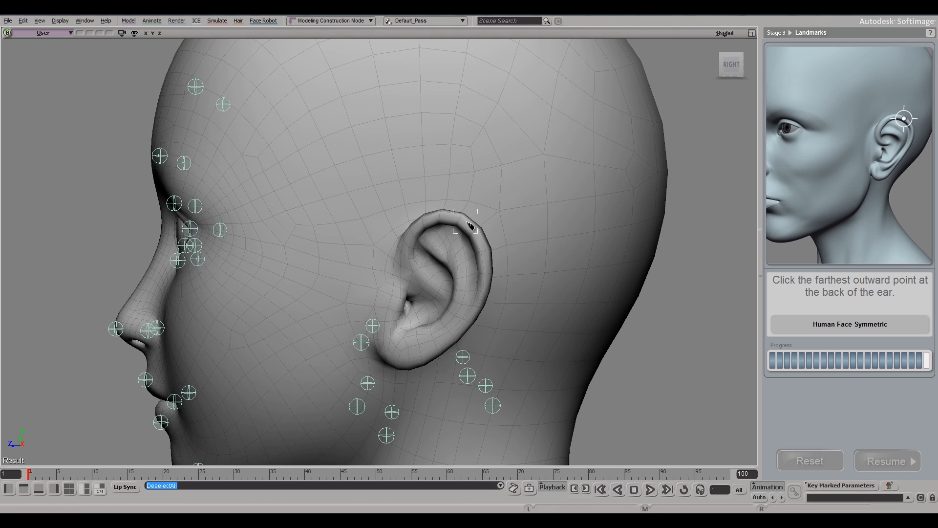
{"action": "left_click", "coordinate": [467, 221]}
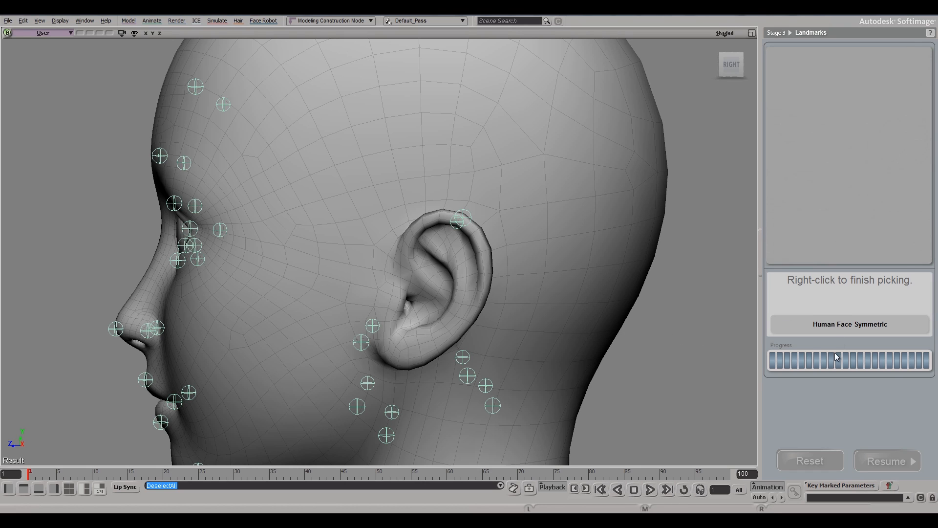
{"action": "right_click", "coordinate": [651, 348]}
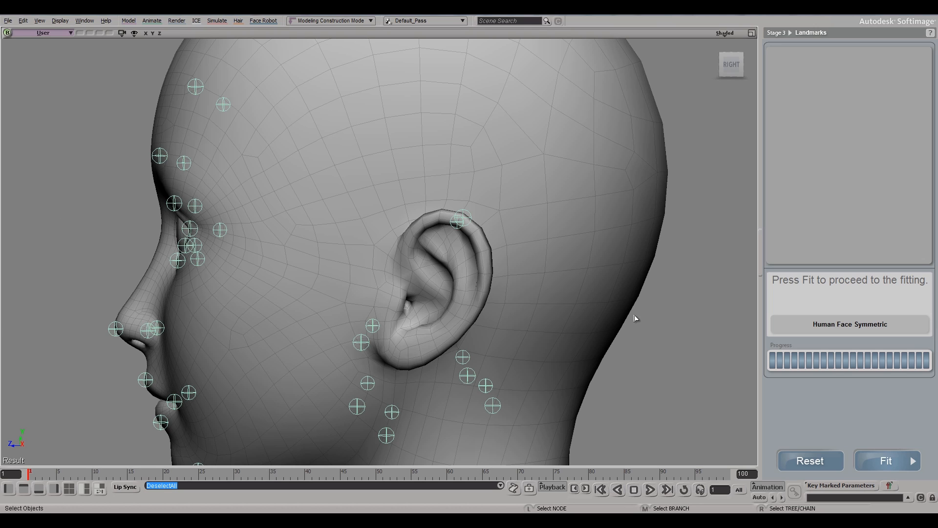
- Save the scene under the new name Testa_FR_FitStart
{"action": "left_click", "coordinate": [6, 21]}
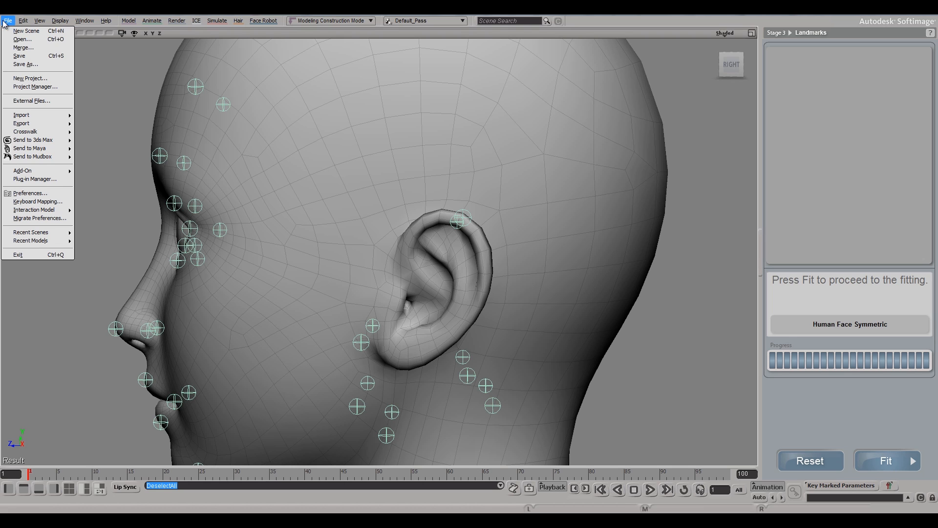
{"action": "left_click", "coordinate": [25, 65]}
{"action": "left_click", "coordinate": [156, 344]}
{"action": "type", "text": "_2"}
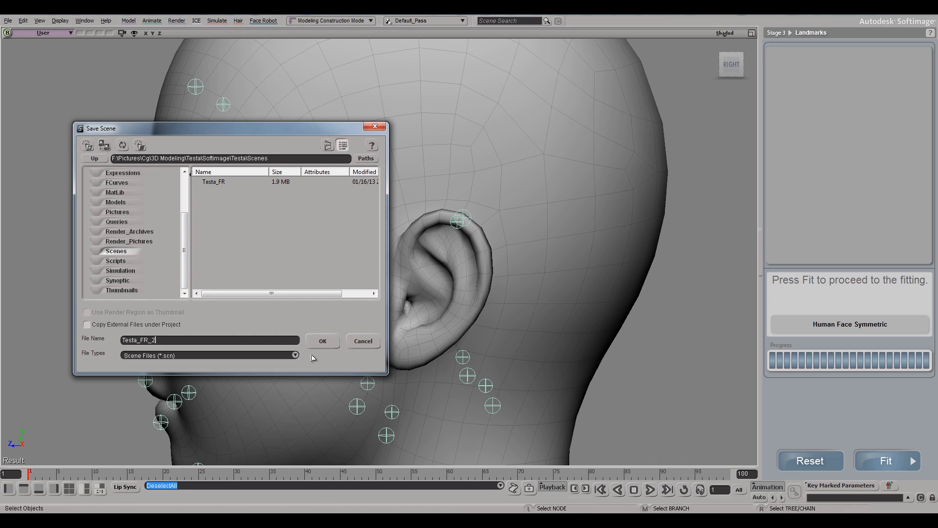
{"action": "key", "text": "BackSpace"}
{"action": "type", "text": "Fi"}
{"action": "type", "text": "rS"}
{"action": "left_click", "coordinate": [322, 341]}
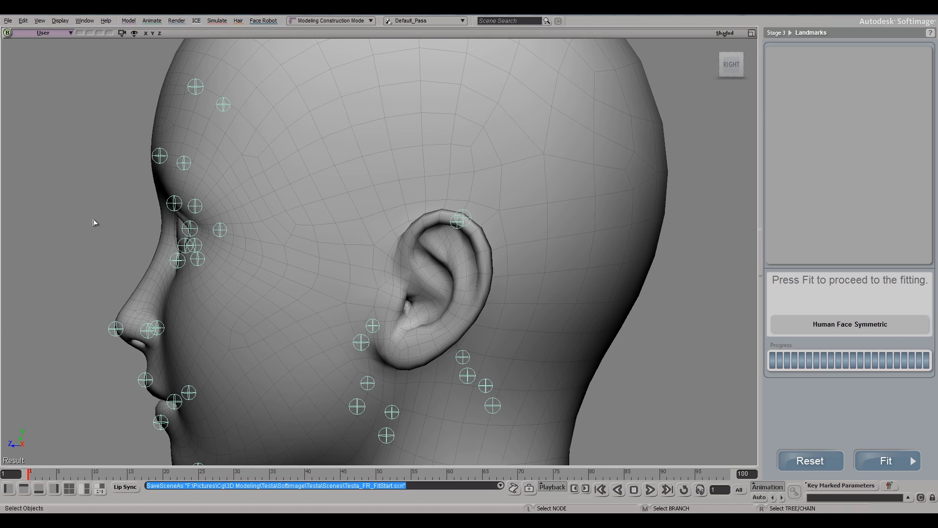
- Proceed to the fitting stage using the placed landmarks
{"action": "left_click", "coordinate": [886, 461]}
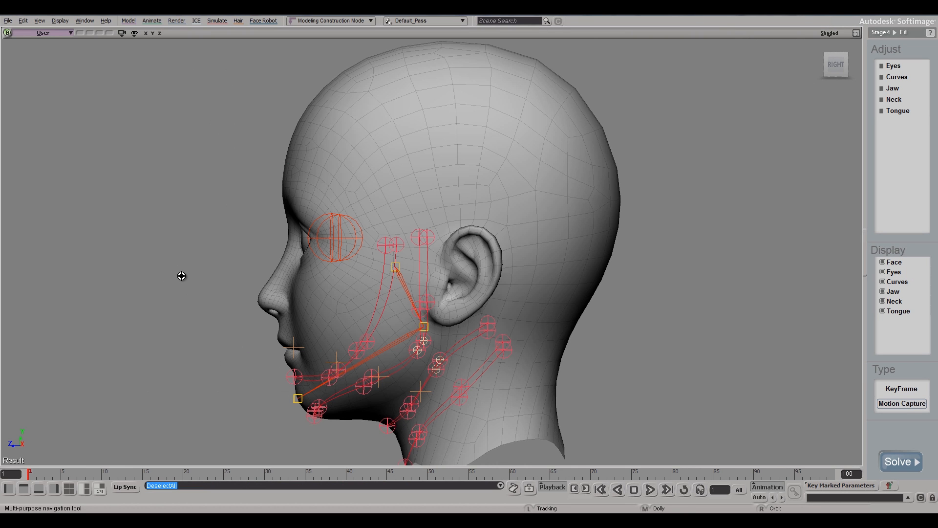
- Examine the fitted eye spheres, muscle curves, jaw and neck guides from both sides of the head
{"action": "right_click_drag", "start_coordinate": [181, 276], "coordinate": [313, 292]}
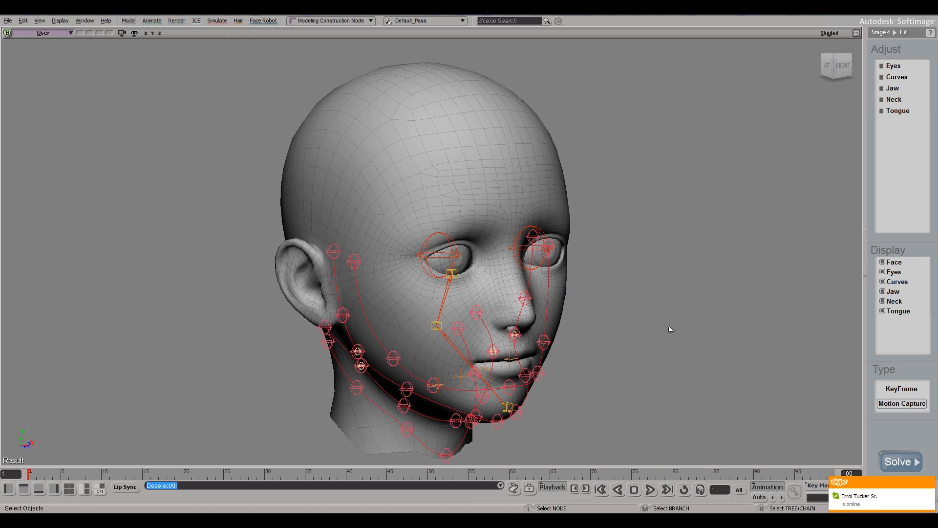
{"action": "key", "text": "s"}
{"action": "right_click_drag", "start_coordinate": [595, 328], "coordinate": [612, 298]}
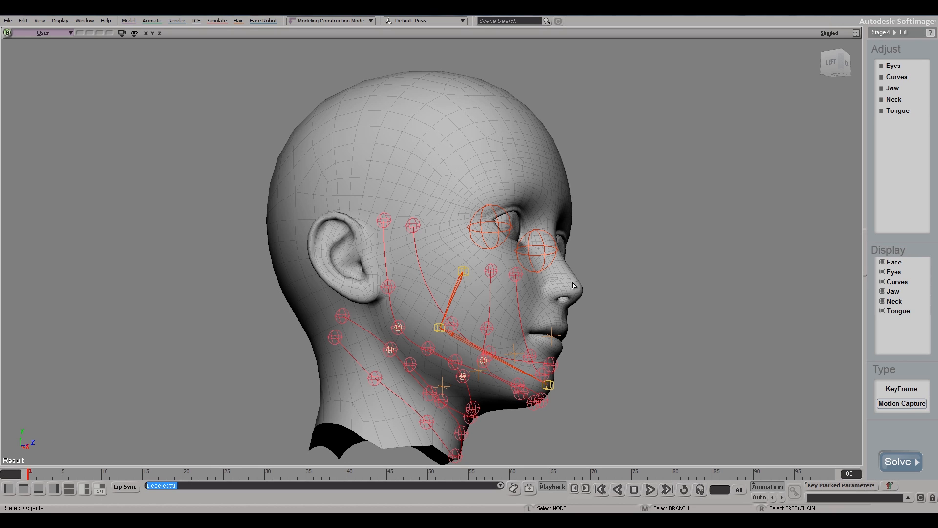
{"action": "key", "text": "s"}
{"action": "right_click_drag", "start_coordinate": [621, 252], "coordinate": [526, 266]}
{"action": "key", "text": "space"}
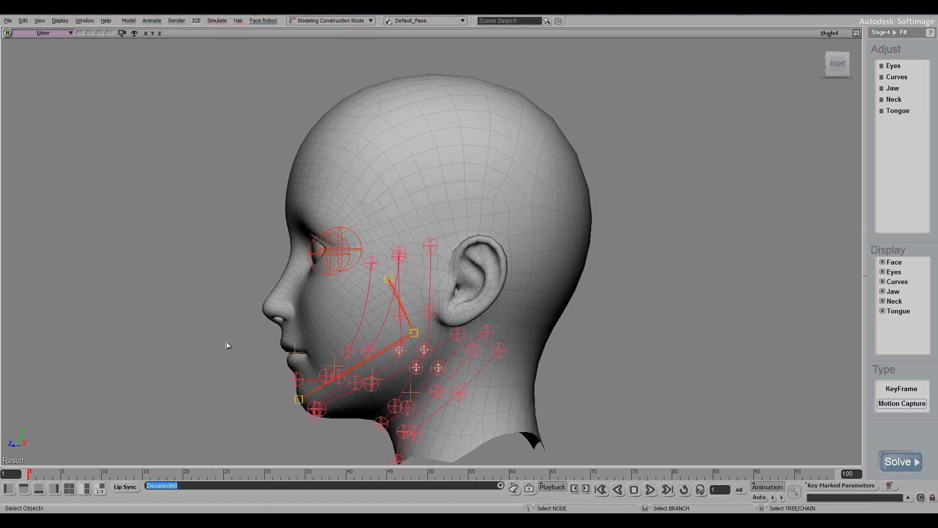
{"action": "key", "text": "s"}
{"action": "mouse_move", "coordinate": [219, 343]}
{"action": "right_mouse_down"}
{"action": "mouse_move", "coordinate": [325, 347]}
{"action": "mouse_move", "coordinate": [296, 340]}
{"action": "mouse_move", "coordinate": [300, 313]}
{"action": "mouse_move", "coordinate": [212, 340]}
{"action": "mouse_move", "coordinate": [306, 347]}
{"action": "mouse_move", "coordinate": [230, 348]}
{"action": "right_mouse_up"}
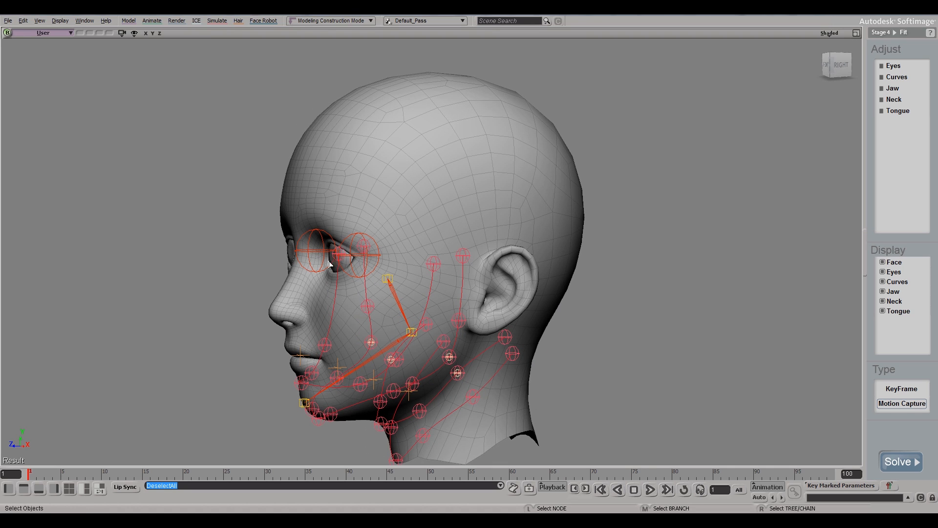
{"action": "key", "text": "s"}
{"action": "left_click_drag", "start_coordinate": [199, 342], "coordinate": [241, 338]}
{"action": "right_click_drag", "start_coordinate": [241, 337], "coordinate": [342, 307]}
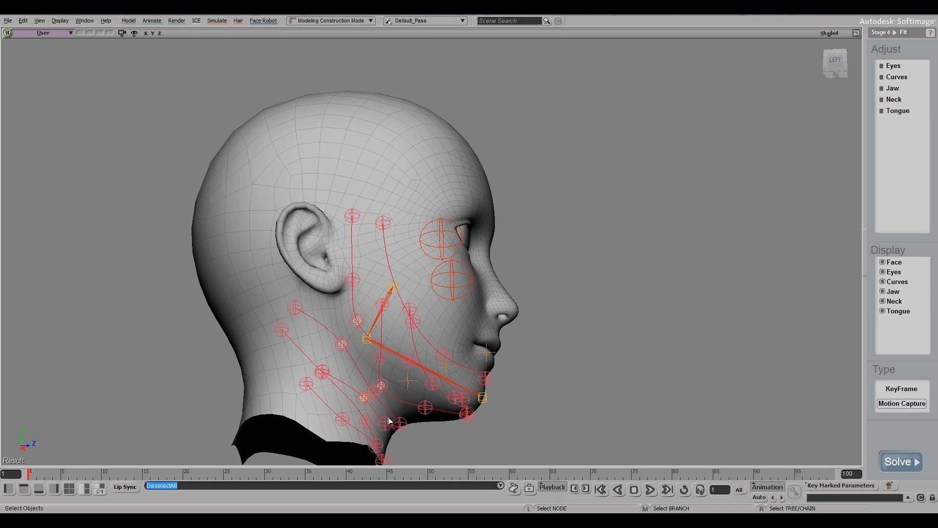
- Save the scene under the new name Testa_FR_SolveStart in the project's Scenes folder
{"action": "right_click_drag", "start_coordinate": [585, 292], "coordinate": [507, 292]}
{"action": "right_click_drag", "start_coordinate": [671, 307], "coordinate": [662, 278]}
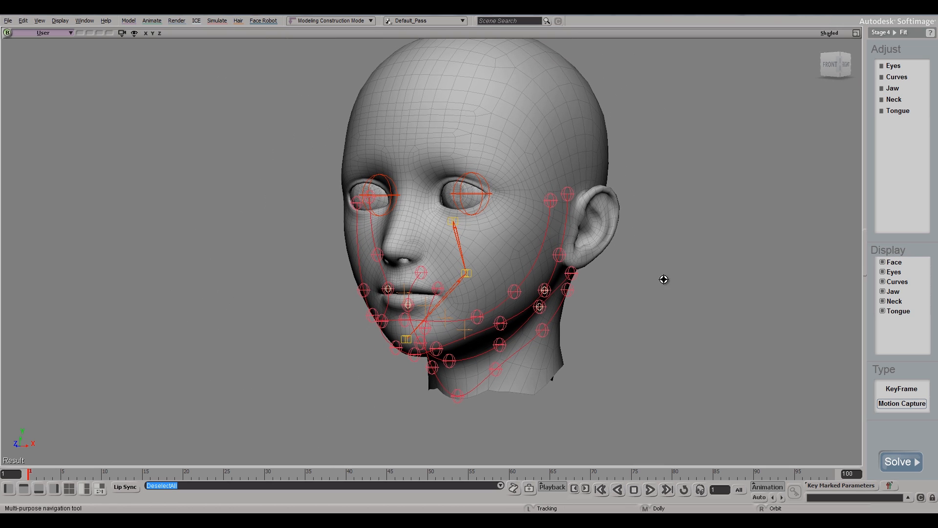
{"action": "left_click_drag", "start_coordinate": [614, 300], "coordinate": [614, 324]}
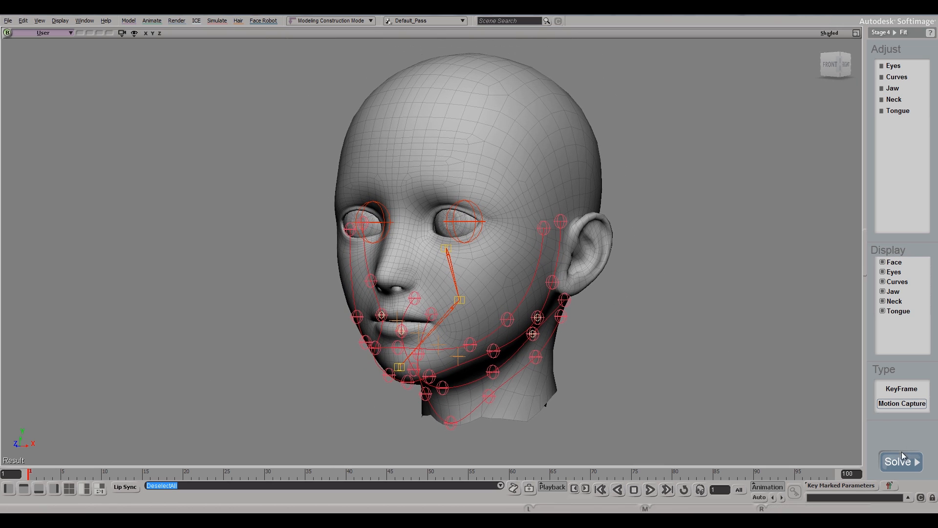
{"action": "left_click", "coordinate": [8, 21]}
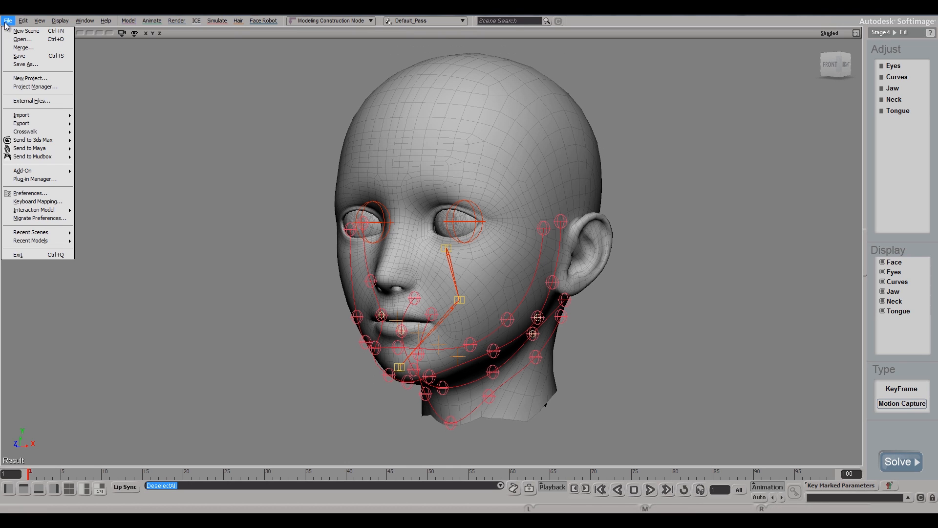
{"action": "left_click", "coordinate": [31, 66]}
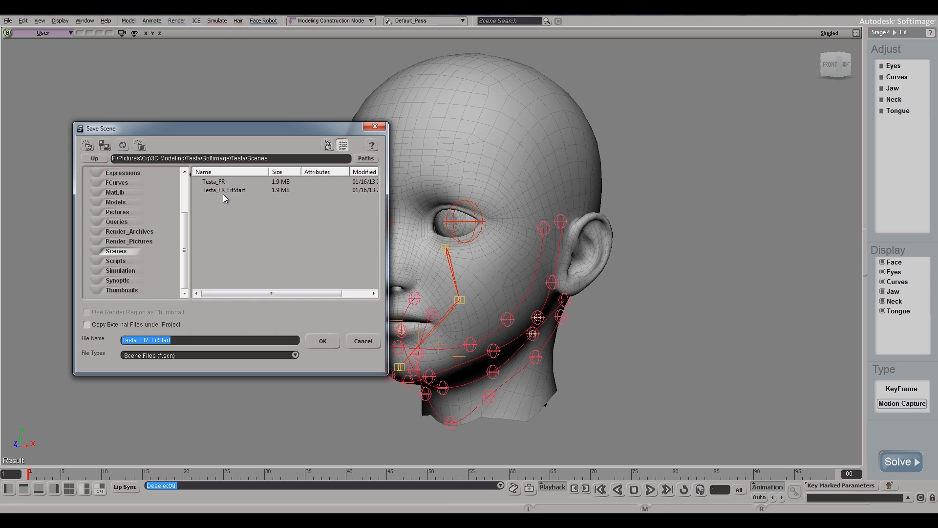
{"action": "left_click", "coordinate": [223, 191]}
{"action": "left_click", "coordinate": [274, 341]}
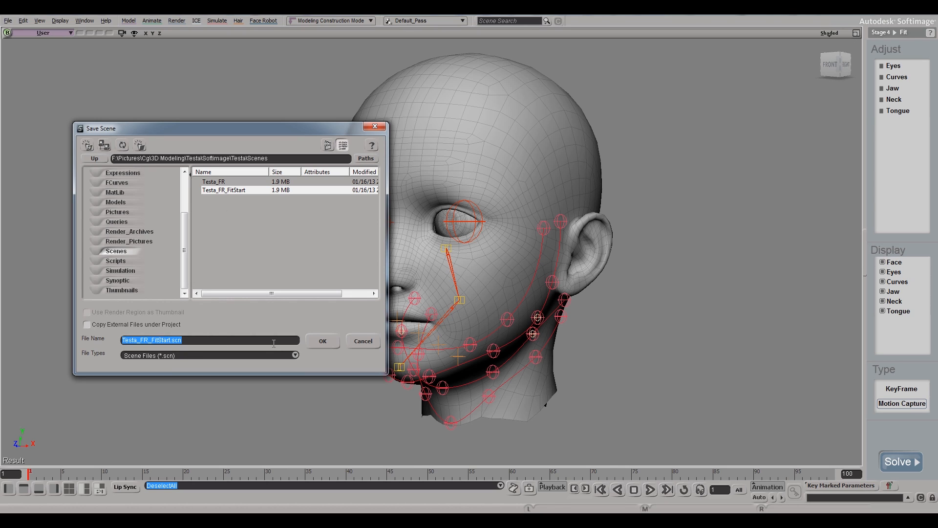
{"action": "left_click", "coordinate": [274, 343]}
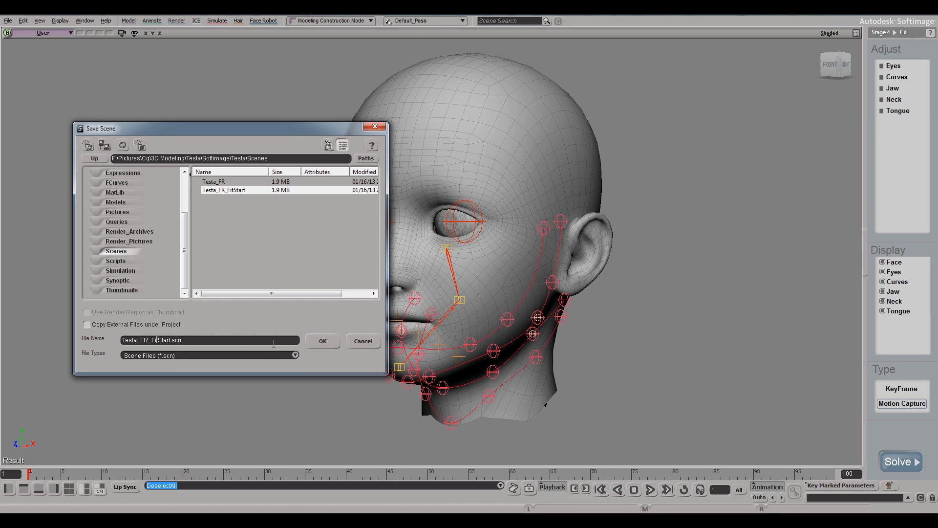
{"action": "key", "text": "shift+Right"}
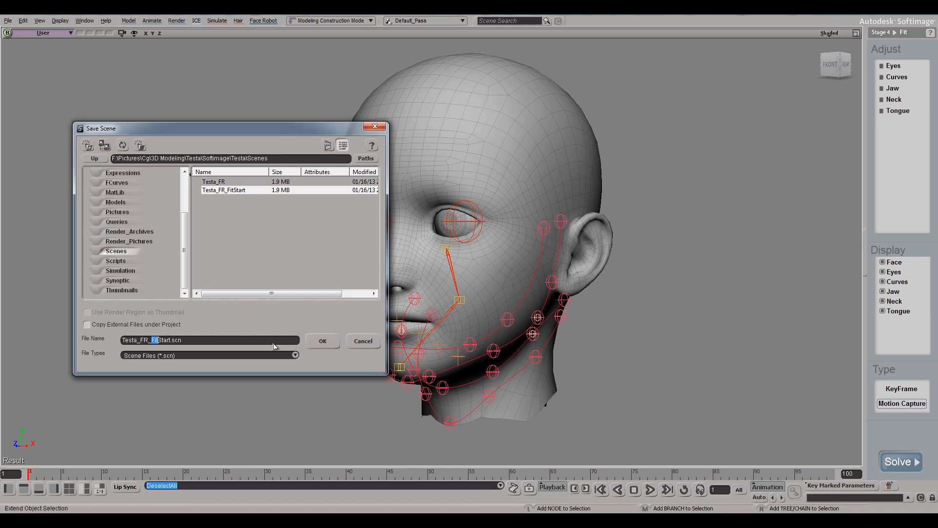
{"action": "type", "text": "Solve"}
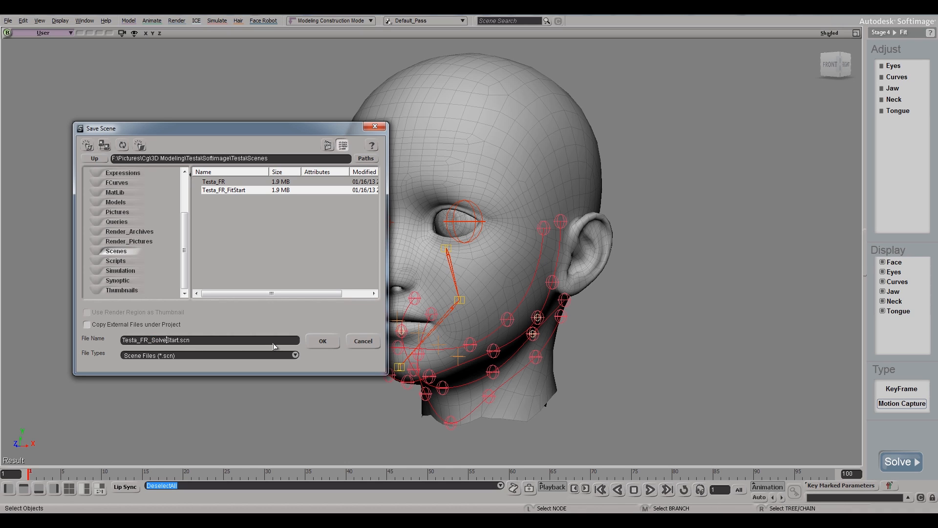
{"action": "left_click", "coordinate": [323, 341]}
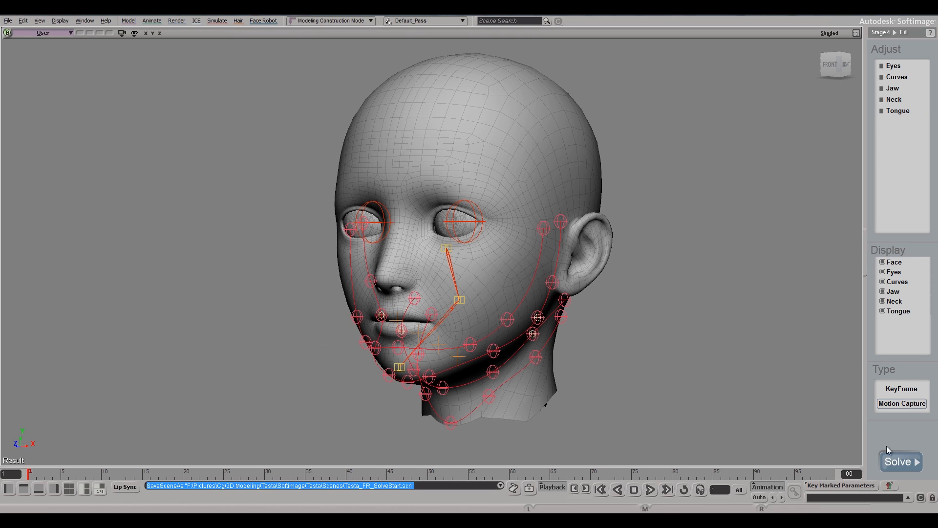
- Solve the fitted face to proceed to the Act stage and clear the current selection
{"action": "left_click", "coordinate": [901, 462]}
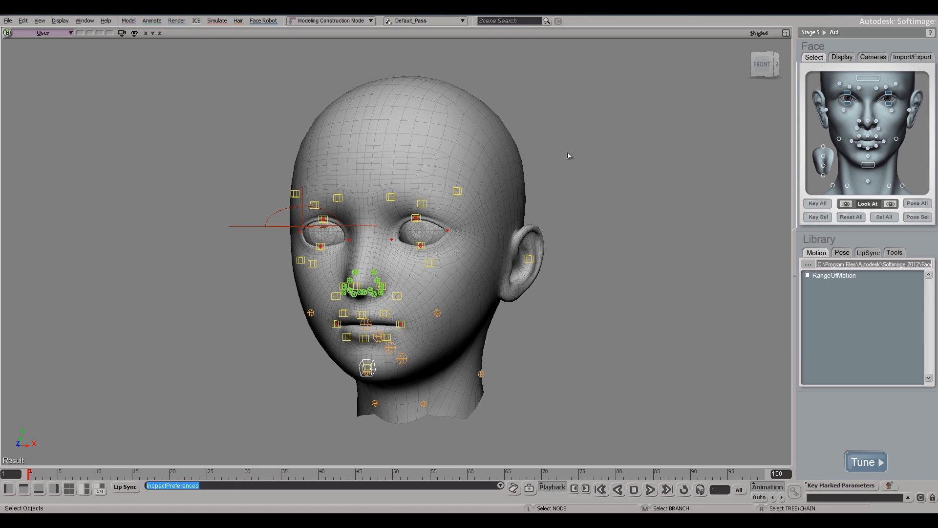
{"action": "left_click", "coordinate": [199, 264]}
{"action": "key", "text": "s"}
{"action": "mouse_move", "coordinate": [223, 291]}
{"action": "right_mouse_down"}
{"action": "mouse_move", "coordinate": [212, 306]}
{"action": "mouse_move", "coordinate": [277, 310]}
{"action": "mouse_move", "coordinate": [274, 293]}
{"action": "mouse_move", "coordinate": [236, 307]}
{"action": "mouse_move", "coordinate": [216, 303]}
{"action": "mouse_move", "coordinate": [257, 292]}
{"action": "mouse_move", "coordinate": [216, 291]}
{"action": "mouse_move", "coordinate": [218, 312]}
{"action": "mouse_move", "coordinate": [317, 295]}
{"action": "mouse_move", "coordinate": [257, 294]}
{"action": "mouse_move", "coordinate": [221, 306]}
{"action": "mouse_move", "coordinate": [224, 315]}
{"action": "mouse_move", "coordinate": [279, 299]}
{"action": "mouse_move", "coordinate": [209, 296]}
{"action": "mouse_move", "coordinate": [251, 307]}
{"action": "mouse_move", "coordinate": [270, 299]}
{"action": "mouse_move", "coordinate": [215, 303]}
{"action": "mouse_move", "coordinate": [258, 308]}
{"action": "mouse_move", "coordinate": [230, 295]}
{"action": "mouse_move", "coordinate": [264, 310]}
{"action": "mouse_move", "coordinate": [224, 307]}
{"action": "right_mouse_up"}
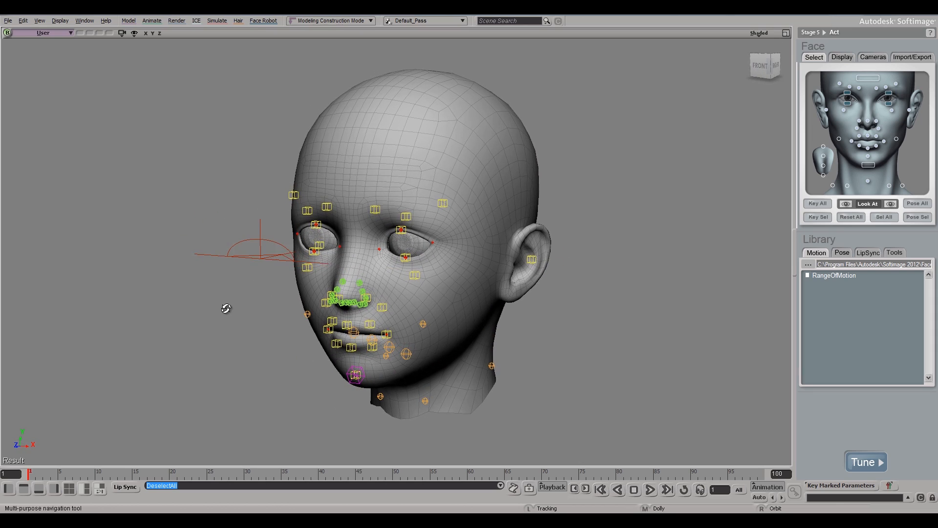
- Test the eyes' look-at control by translating it in front of the face, and undo the move
{"action": "left_click", "coordinate": [260, 262]}
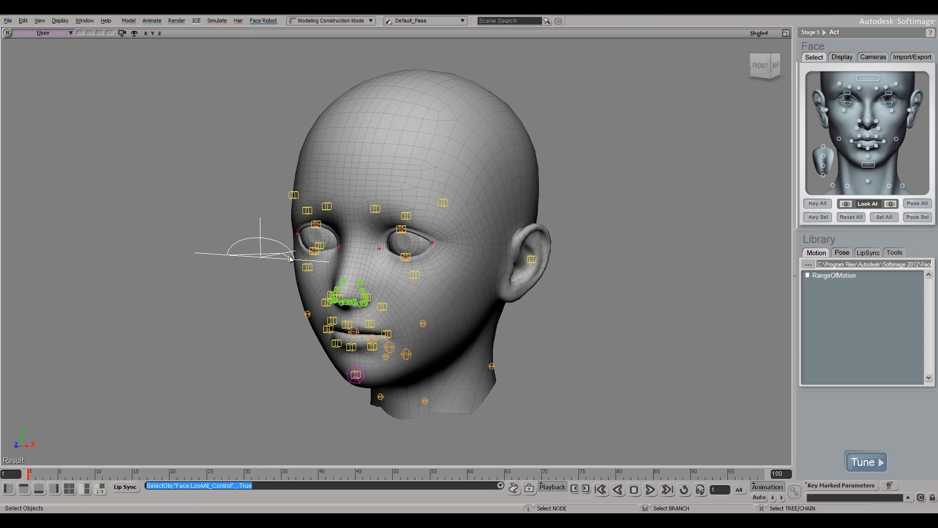
{"action": "key", "text": "v"}
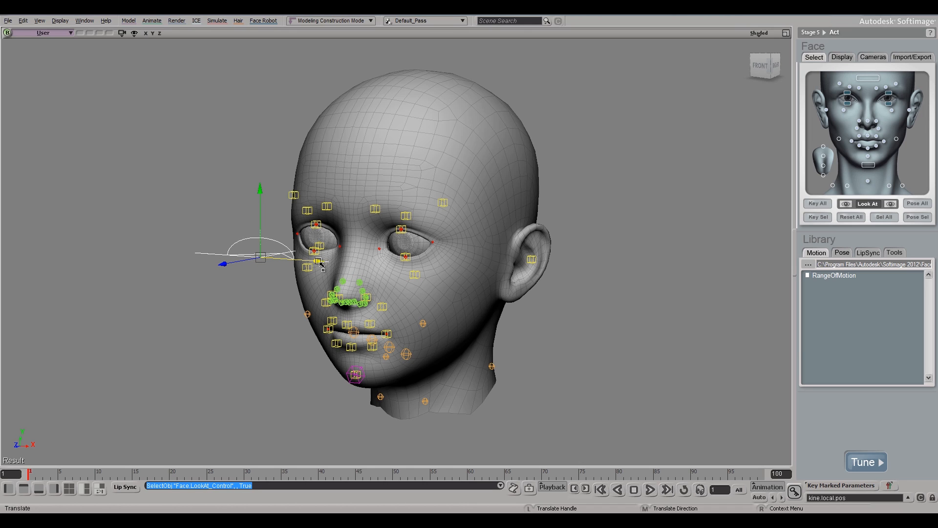
{"action": "left_click_drag", "start_coordinate": [321, 262], "coordinate": [282, 263]}
{"action": "left_click_drag", "start_coordinate": [363, 280], "coordinate": [290, 278]}
{"action": "key", "text": "space"}
{"action": "key", "text": "ctrl+z"}
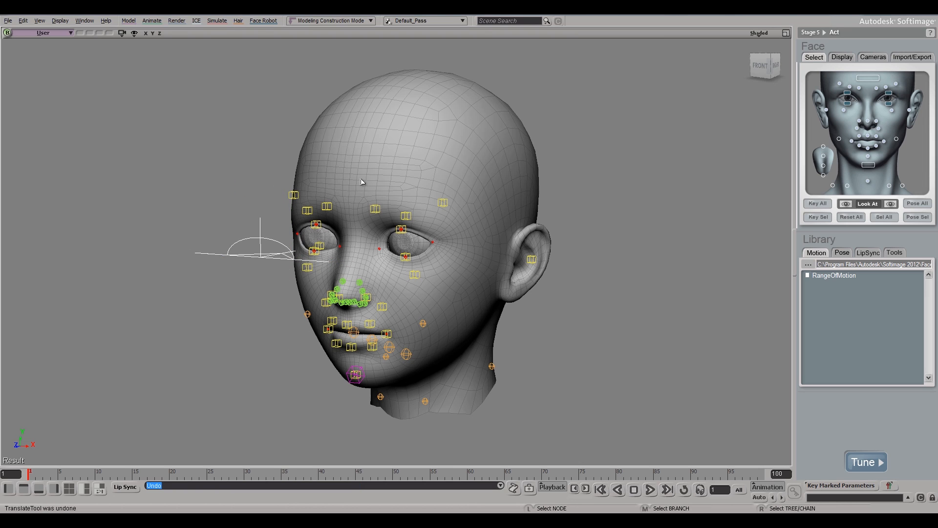
- Test the left upper orbital control by translating it vertically and sideways, and undo the last moves
{"action": "left_click", "coordinate": [407, 218]}
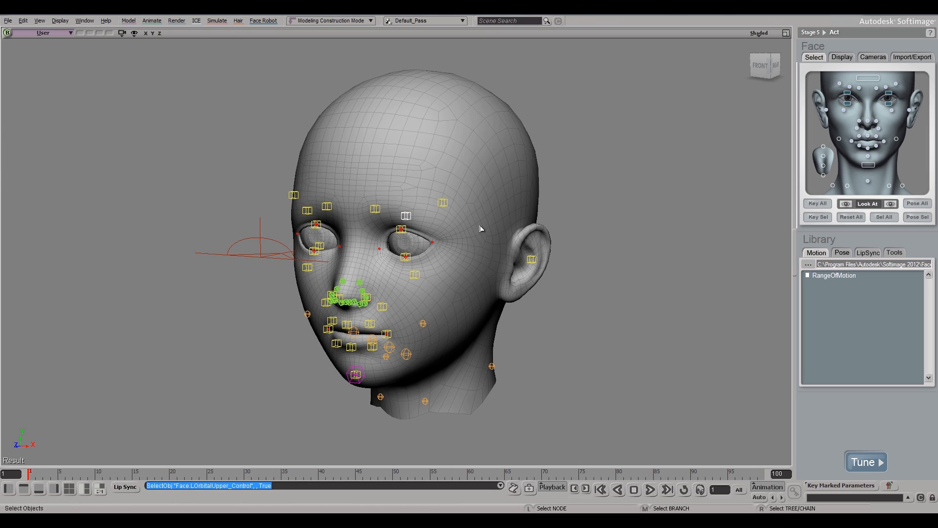
{"action": "key", "text": "v"}
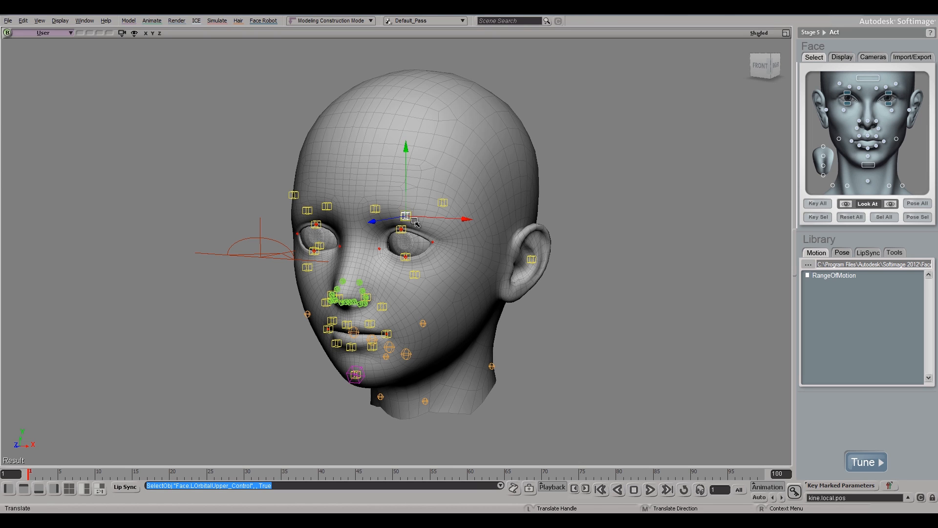
{"action": "mouse_move", "coordinate": [406, 151]}
{"action": "left_mouse_down"}
{"action": "mouse_move", "coordinate": [405, 119]}
{"action": "mouse_move", "coordinate": [404, 173]}
{"action": "mouse_move", "coordinate": [407, 151]}
{"action": "left_mouse_up"}
{"action": "left_click_drag", "start_coordinate": [467, 216], "coordinate": [393, 202]}
{"action": "key", "text": "space"}
{"action": "key", "text": "ctrl+z"}
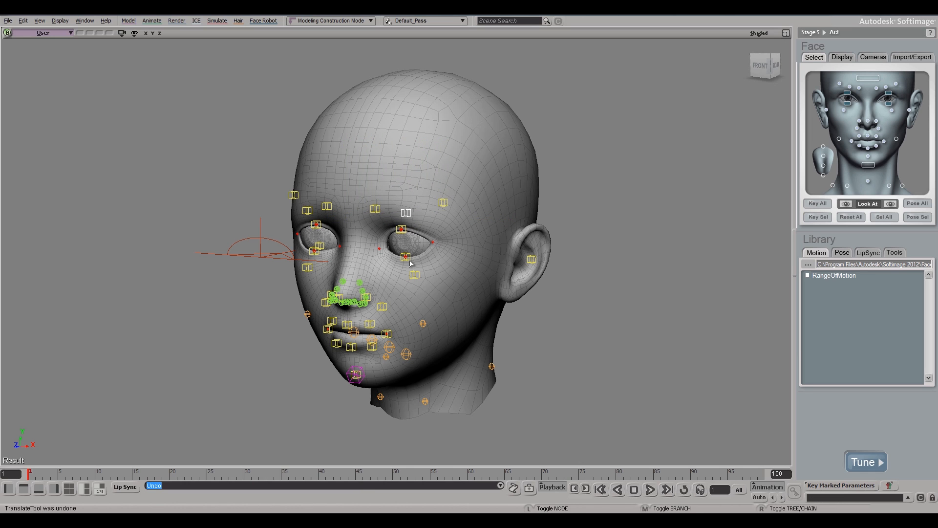
{"action": "key", "text": "ctrl+z"}
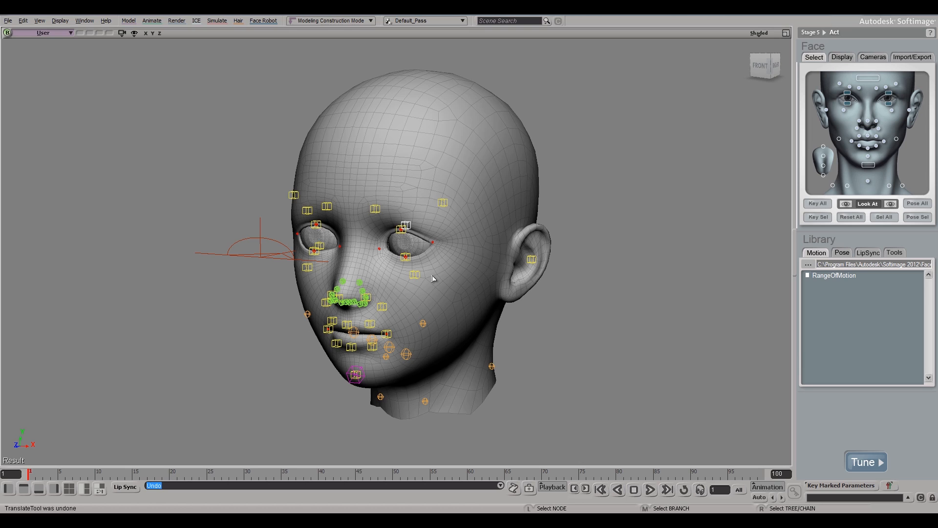
- Test the left outer eyebrow control by raising it slightly, and undo the move
{"action": "left_click", "coordinate": [444, 203]}
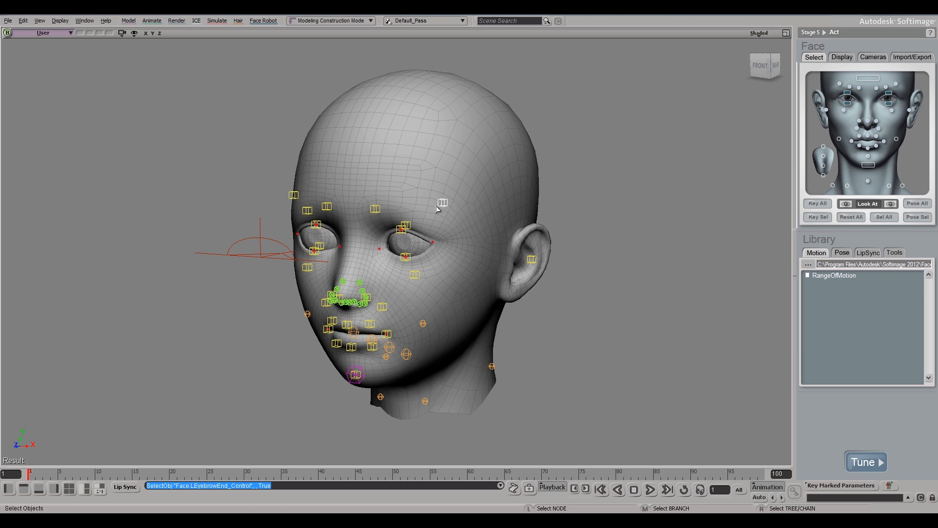
{"action": "key", "text": "v"}
{"action": "mouse_move", "coordinate": [444, 137]}
{"action": "left_mouse_down"}
{"action": "mouse_move", "coordinate": [441, 111]}
{"action": "mouse_move", "coordinate": [442, 126]}
{"action": "left_mouse_up"}
{"action": "key", "text": "space"}
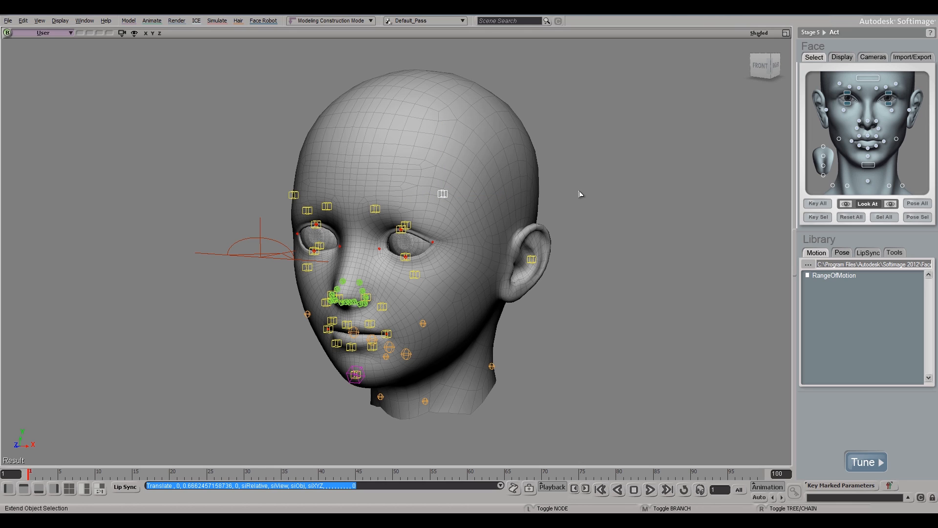
{"action": "key", "text": "ctrl+z"}
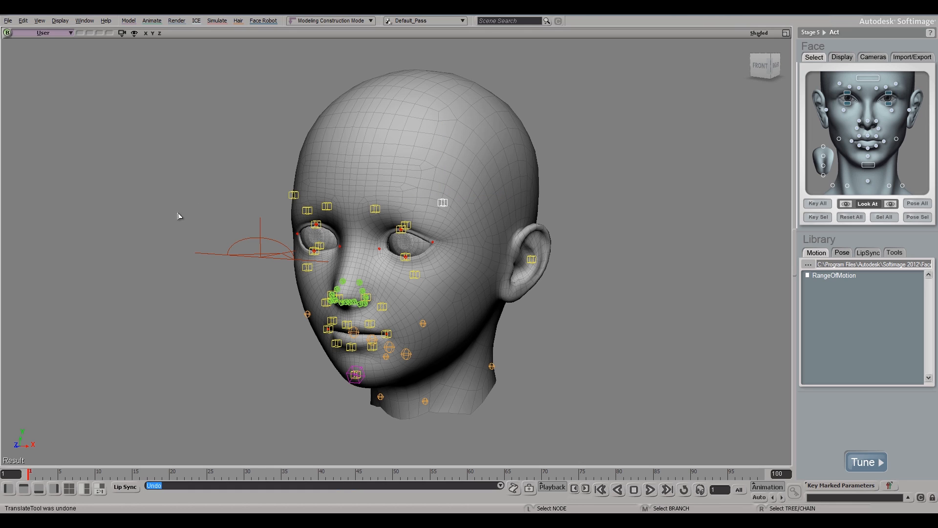
- Test the right upper eyelid control by lowering it to close the eye, and undo the move
{"action": "left_click_drag", "start_coordinate": [217, 320], "coordinate": [192, 313]}
{"action": "left_click", "coordinate": [316, 225]}
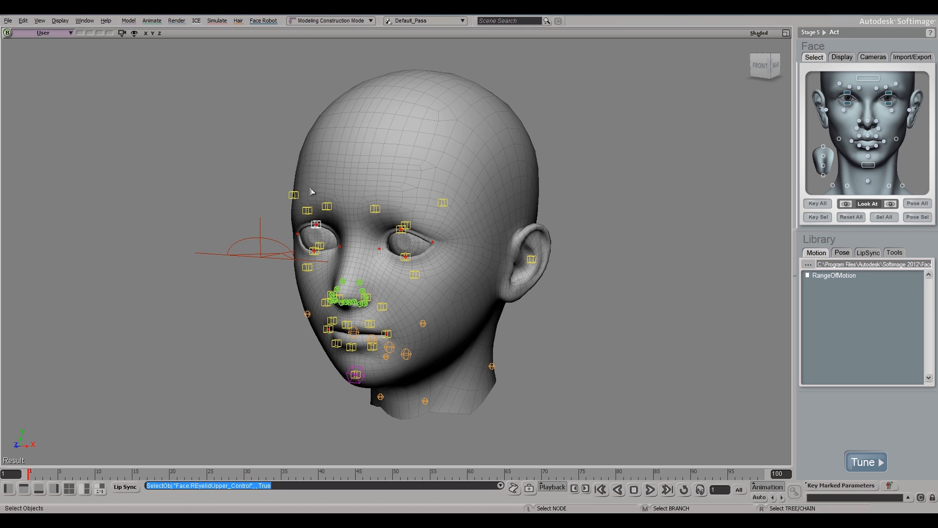
{"action": "key", "text": "v"}
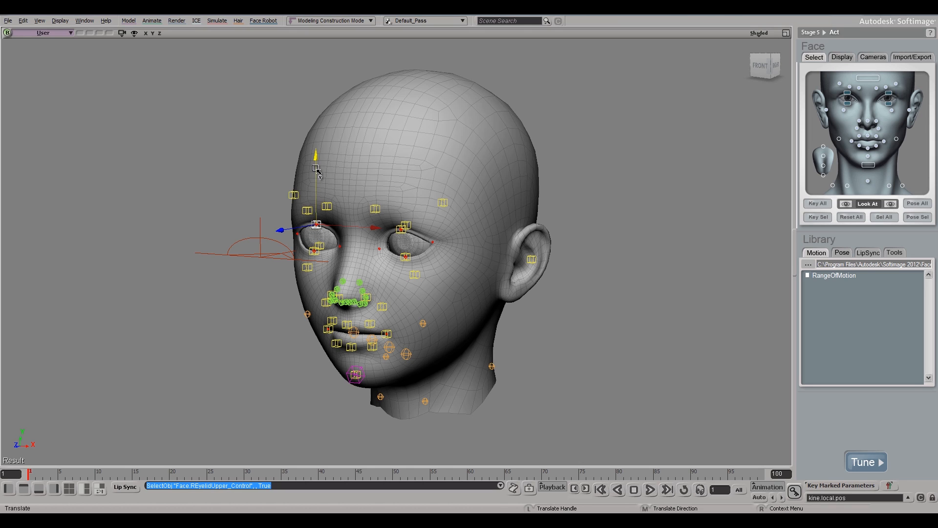
{"action": "left_click_drag", "start_coordinate": [316, 156], "coordinate": [313, 165]}
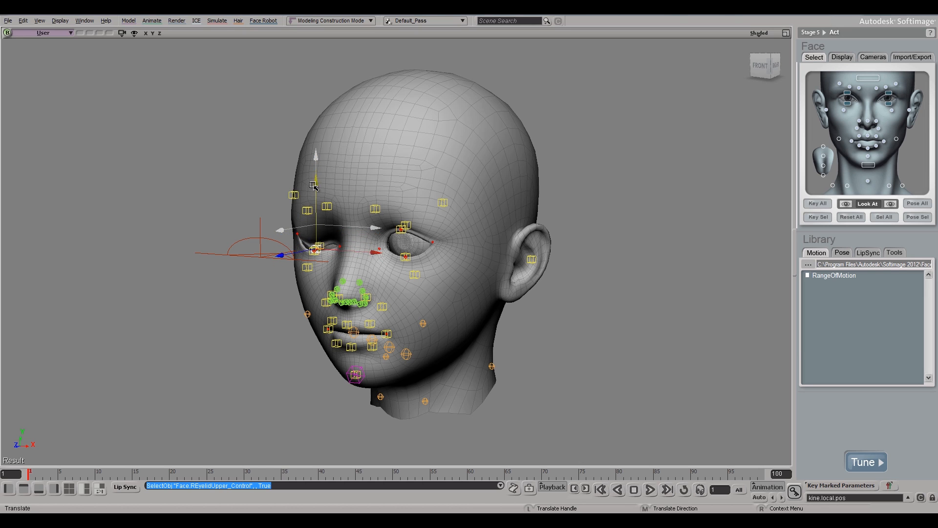
{"action": "left_click_drag", "start_coordinate": [311, 157], "coordinate": [305, 193]}
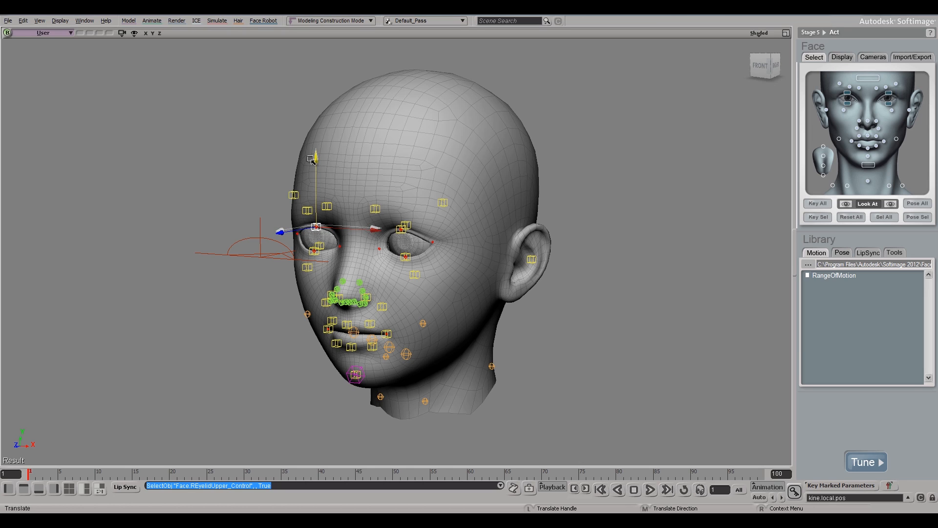
{"action": "key", "text": "space"}
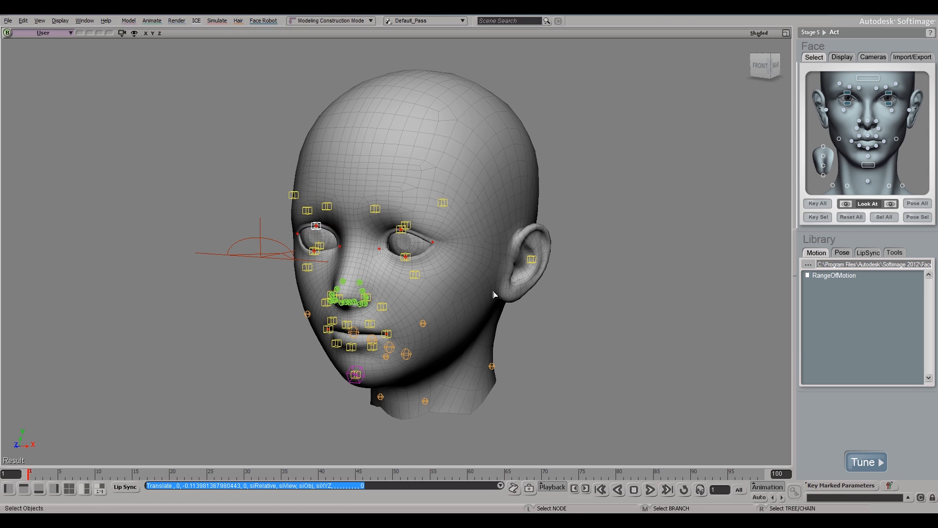
{"action": "key", "text": "ctrl+z"}
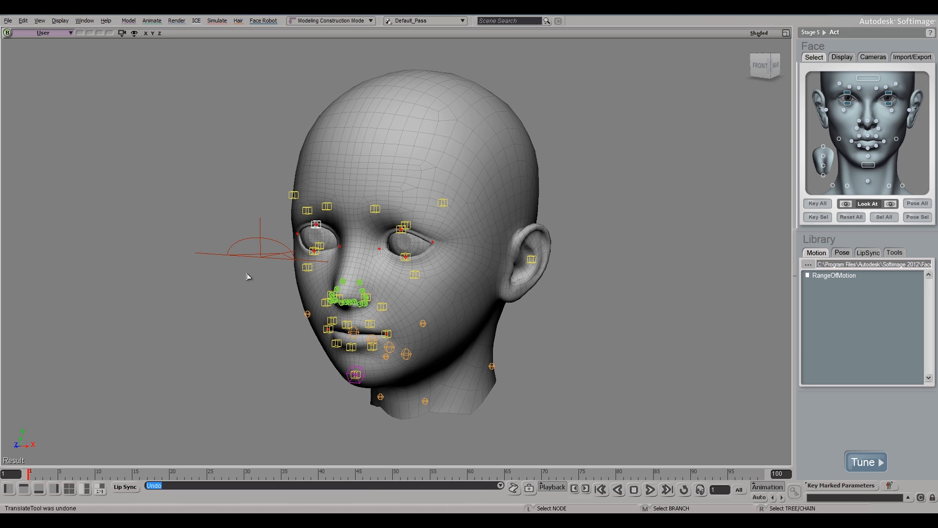
- Save the solved scene under the new name Testa_FR_Solved
{"action": "key", "text": "s"}
{"action": "left_click_drag", "start_coordinate": [193, 339], "coordinate": [167, 329]}
{"action": "right_click_drag", "start_coordinate": [168, 329], "coordinate": [218, 345]}
{"action": "key", "text": "space"}
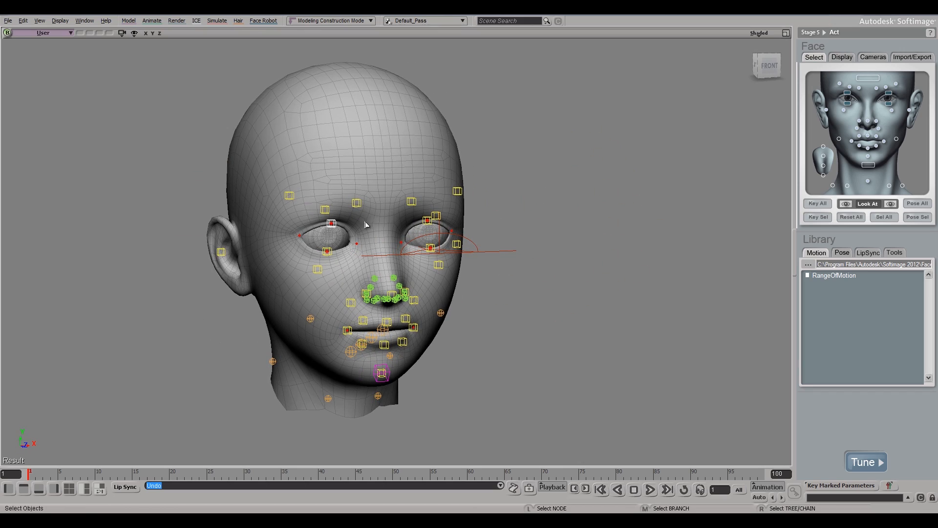
{"action": "left_click", "coordinate": [8, 21]}
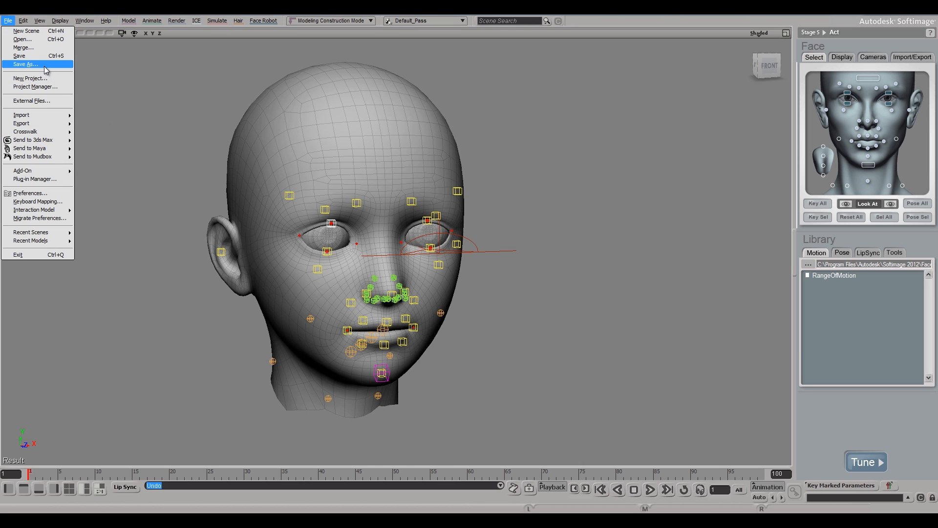
{"action": "left_click", "coordinate": [45, 65]}
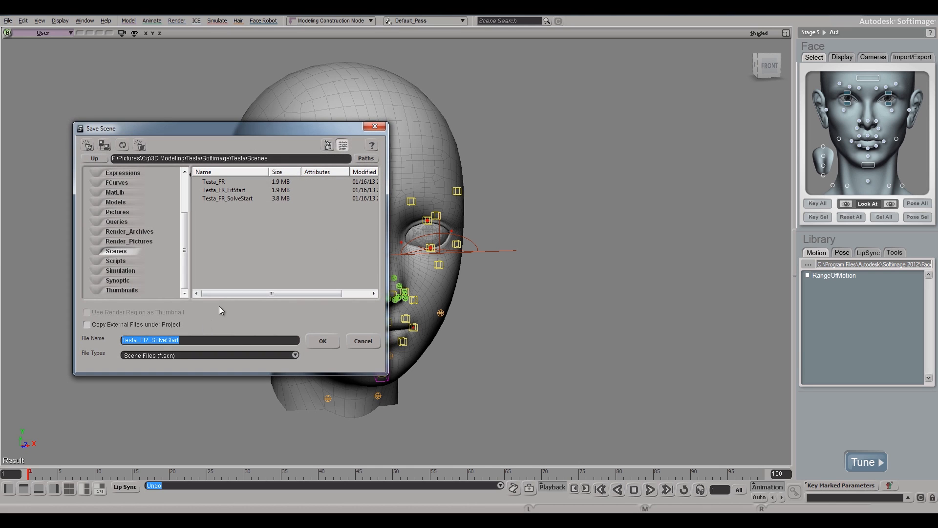
{"action": "left_click", "coordinate": [183, 341]}
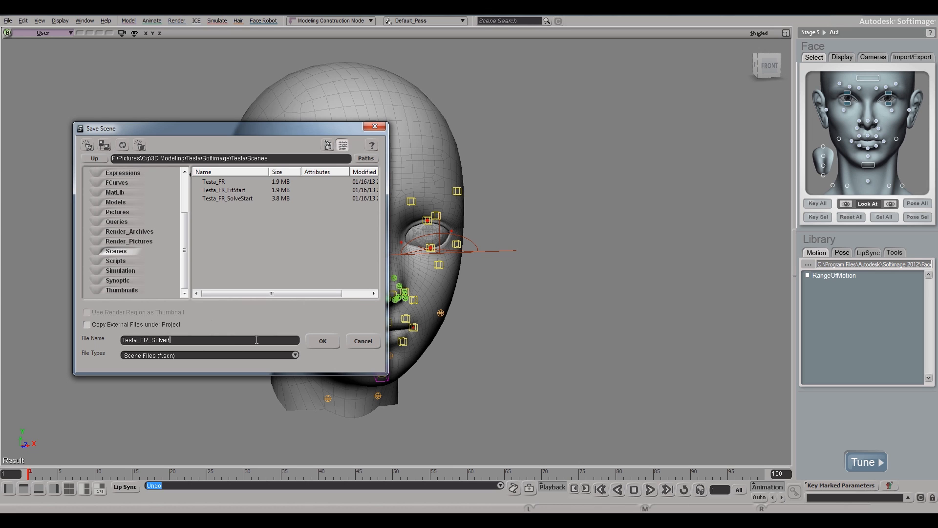
{"action": "left_click", "coordinate": [323, 341]}
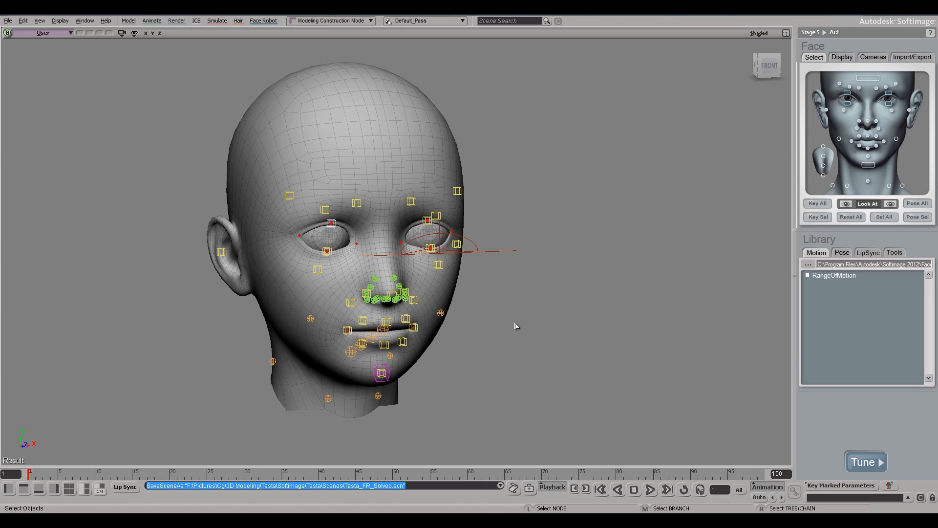
- Toggle the X-ray display of the face controls off and back on
{"action": "left_click", "coordinate": [843, 58]}
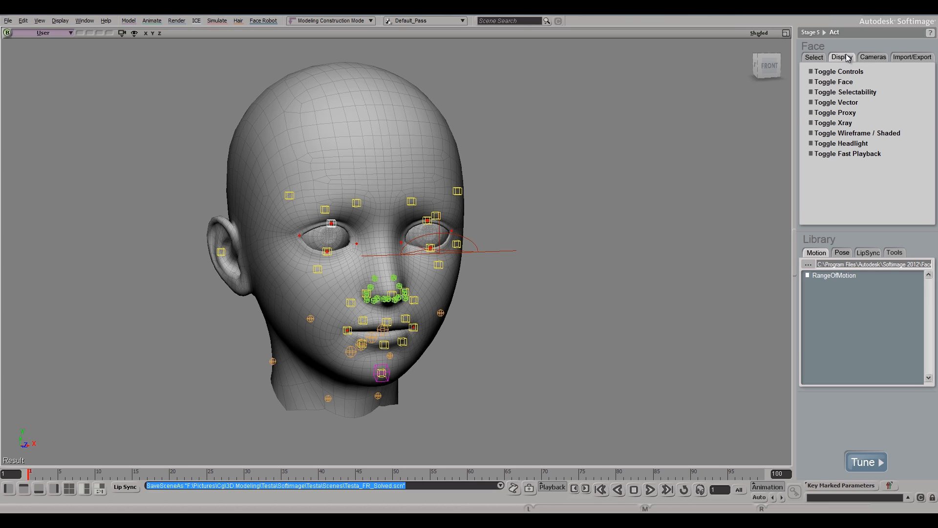
{"action": "left_click", "coordinate": [815, 126]}
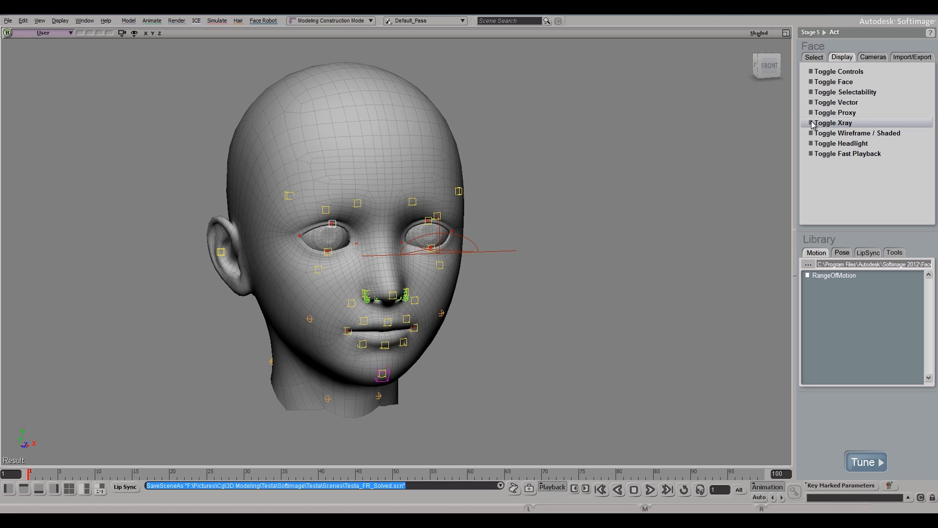
{"action": "left_click", "coordinate": [814, 125]}
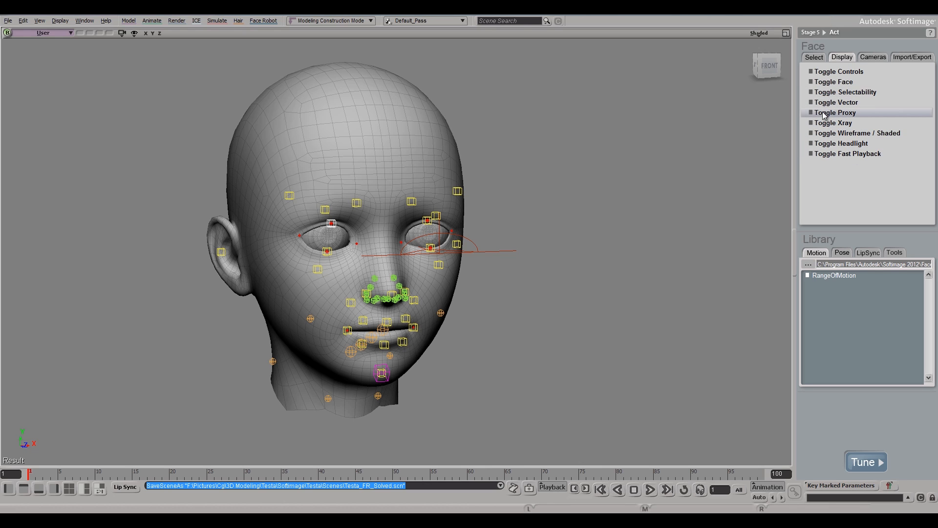
- Toggle the display of the face controls off and back on, and do the same for the face mesh
{"action": "left_click", "coordinate": [812, 71]}
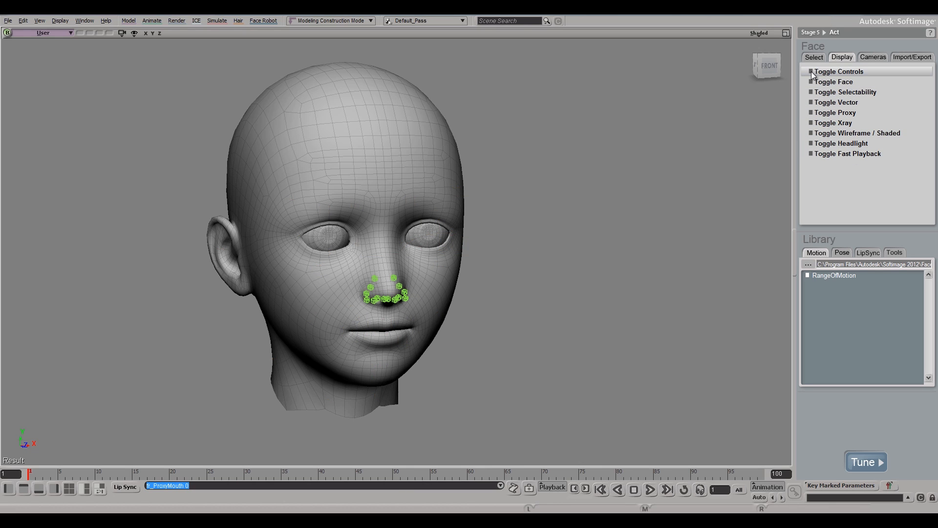
{"action": "left_click", "coordinate": [811, 72]}
{"action": "left_click", "coordinate": [816, 83]}
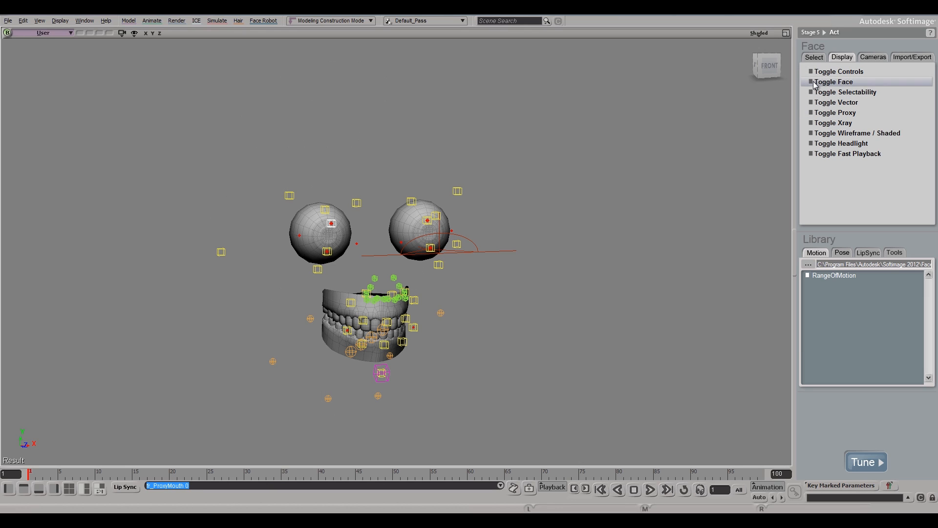
{"action": "left_click", "coordinate": [816, 83]}
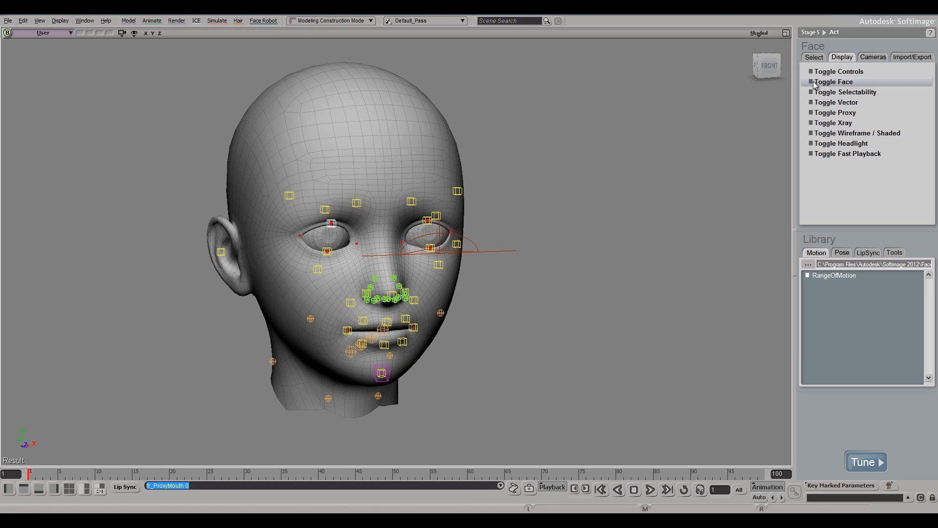
- View the head through the preset right side, left side, eyes and mouth cameras, finishing with the full-face camera
{"action": "left_click", "coordinate": [865, 59]}
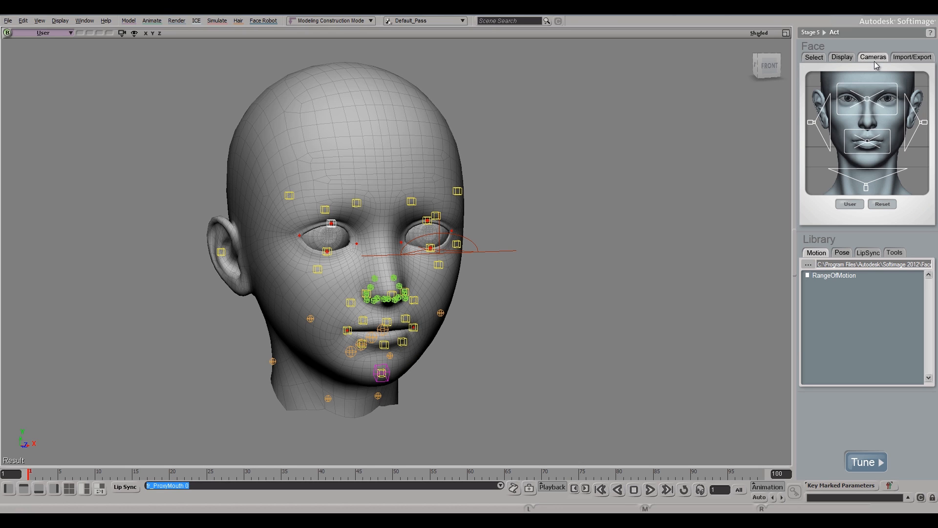
{"action": "left_click", "coordinate": [827, 123]}
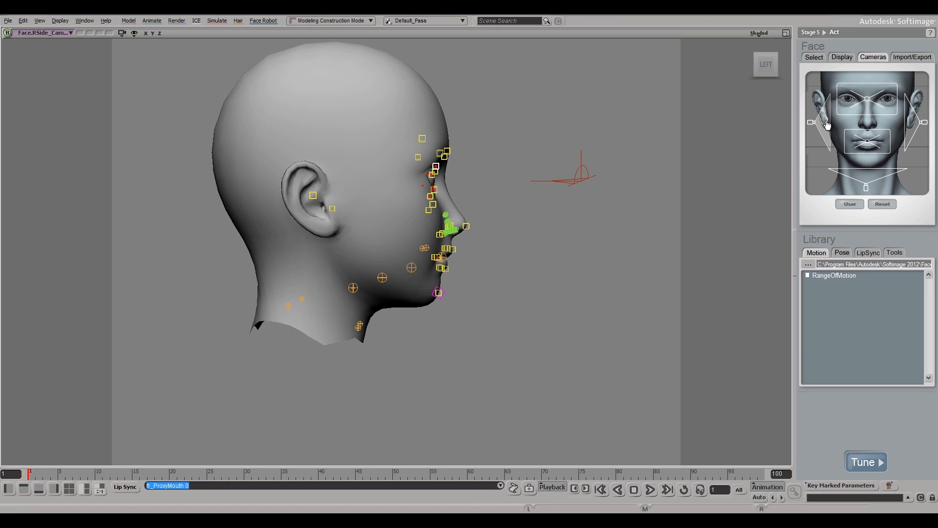
{"action": "left_click", "coordinate": [908, 123]}
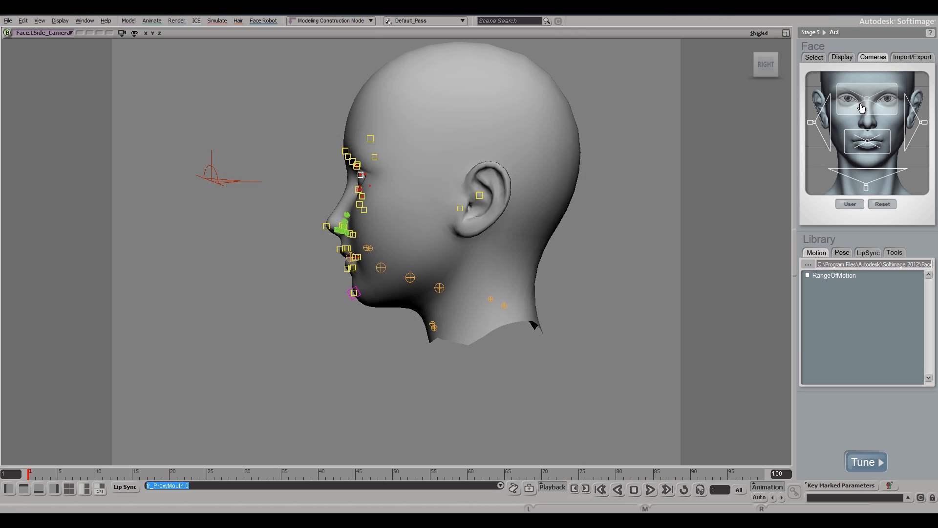
{"action": "left_click", "coordinate": [862, 108]}
{"action": "left_click", "coordinate": [866, 144]}
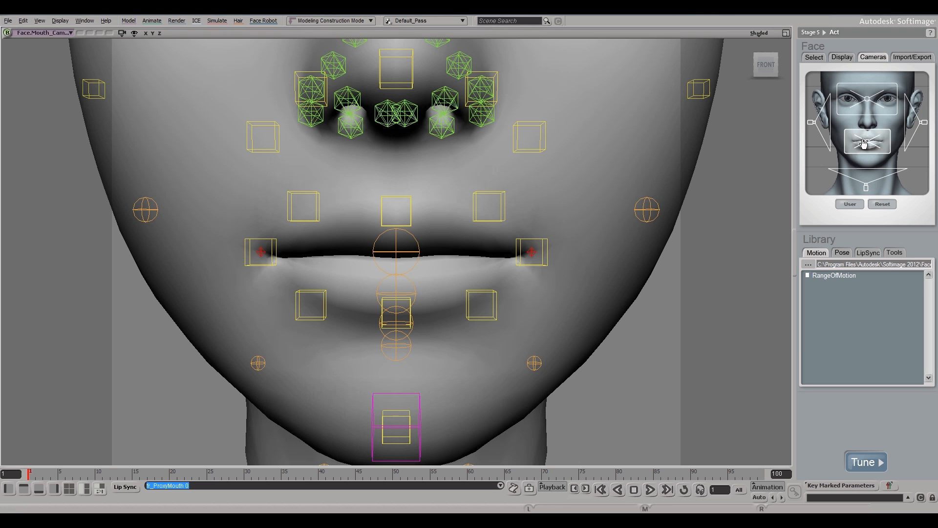
{"action": "left_click", "coordinate": [825, 176]}
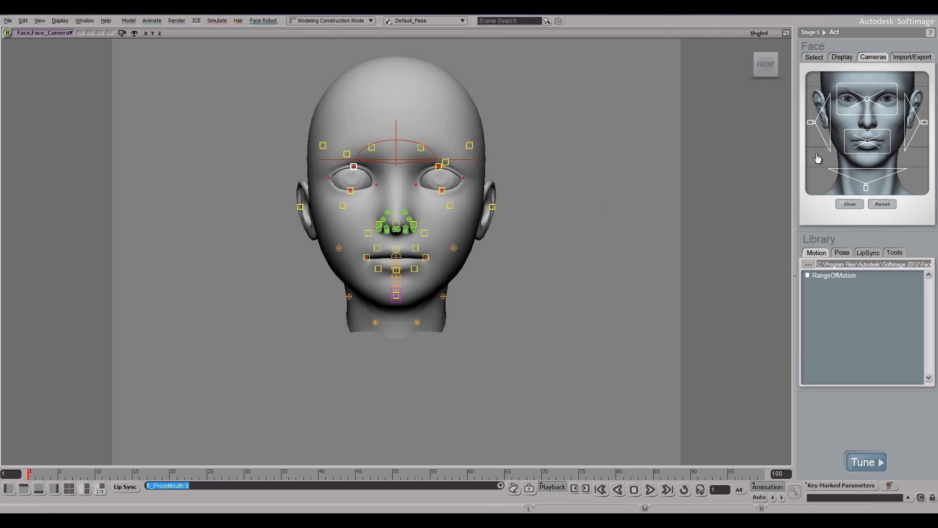
- Review the import and export options for the face, and return to the camera presets
{"action": "left_click", "coordinate": [897, 58]}
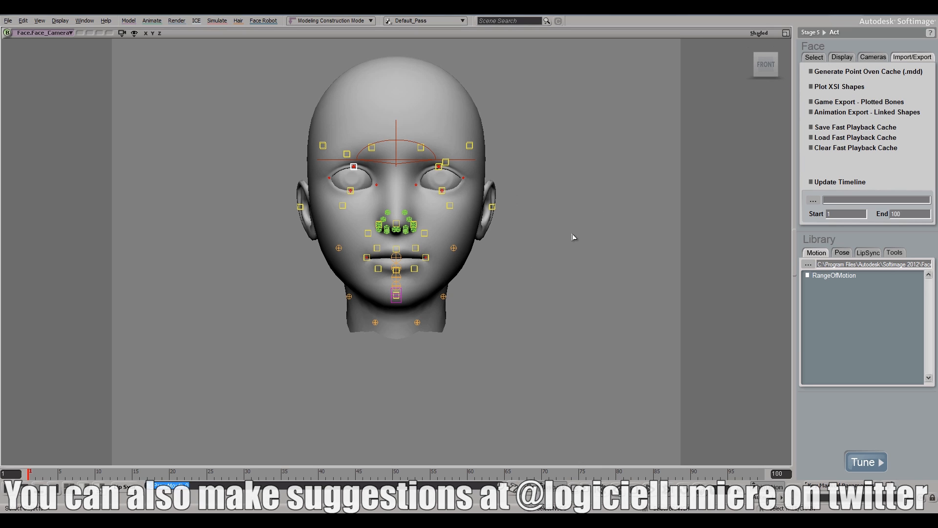
{"action": "left_click", "coordinate": [869, 60]}
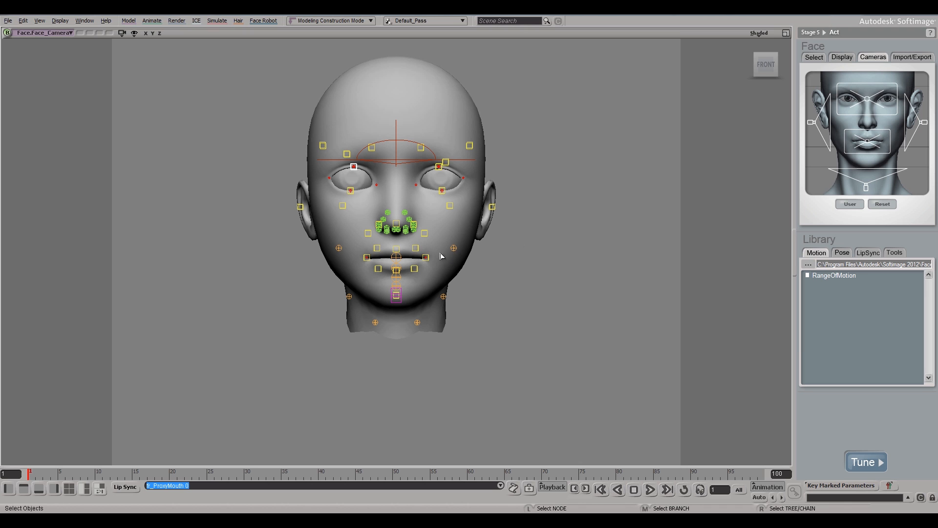
{"action": "key", "text": "s"}
{"action": "right_click_drag", "start_coordinate": [591, 211], "coordinate": [583, 230]}
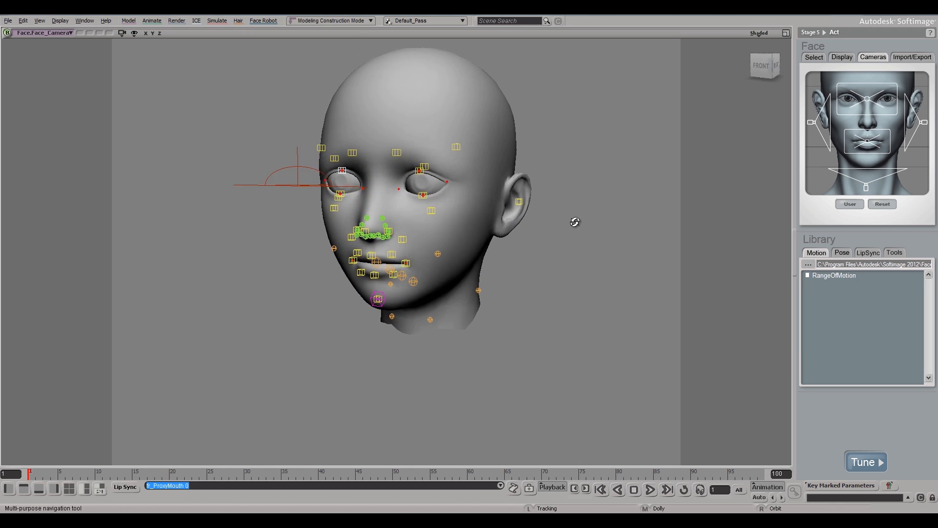
{"action": "right_click_drag", "start_coordinate": [590, 218], "coordinate": [608, 226]}
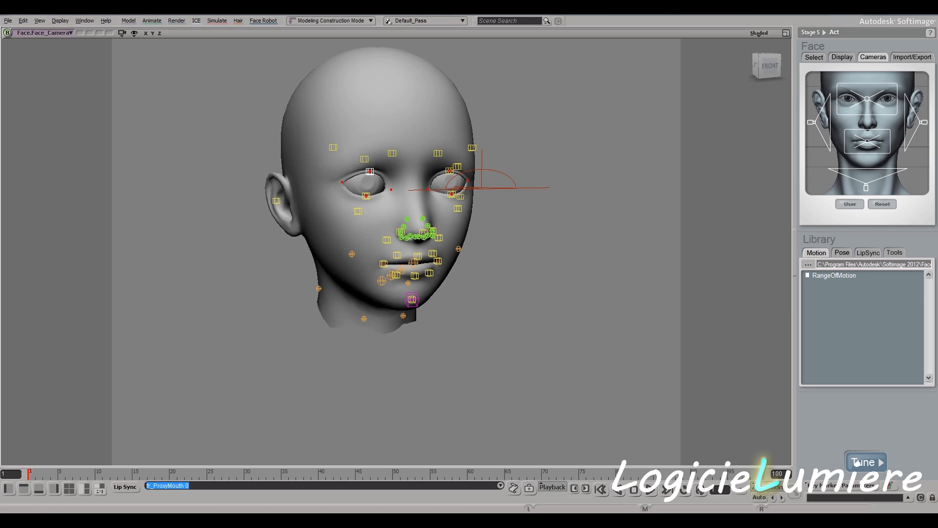